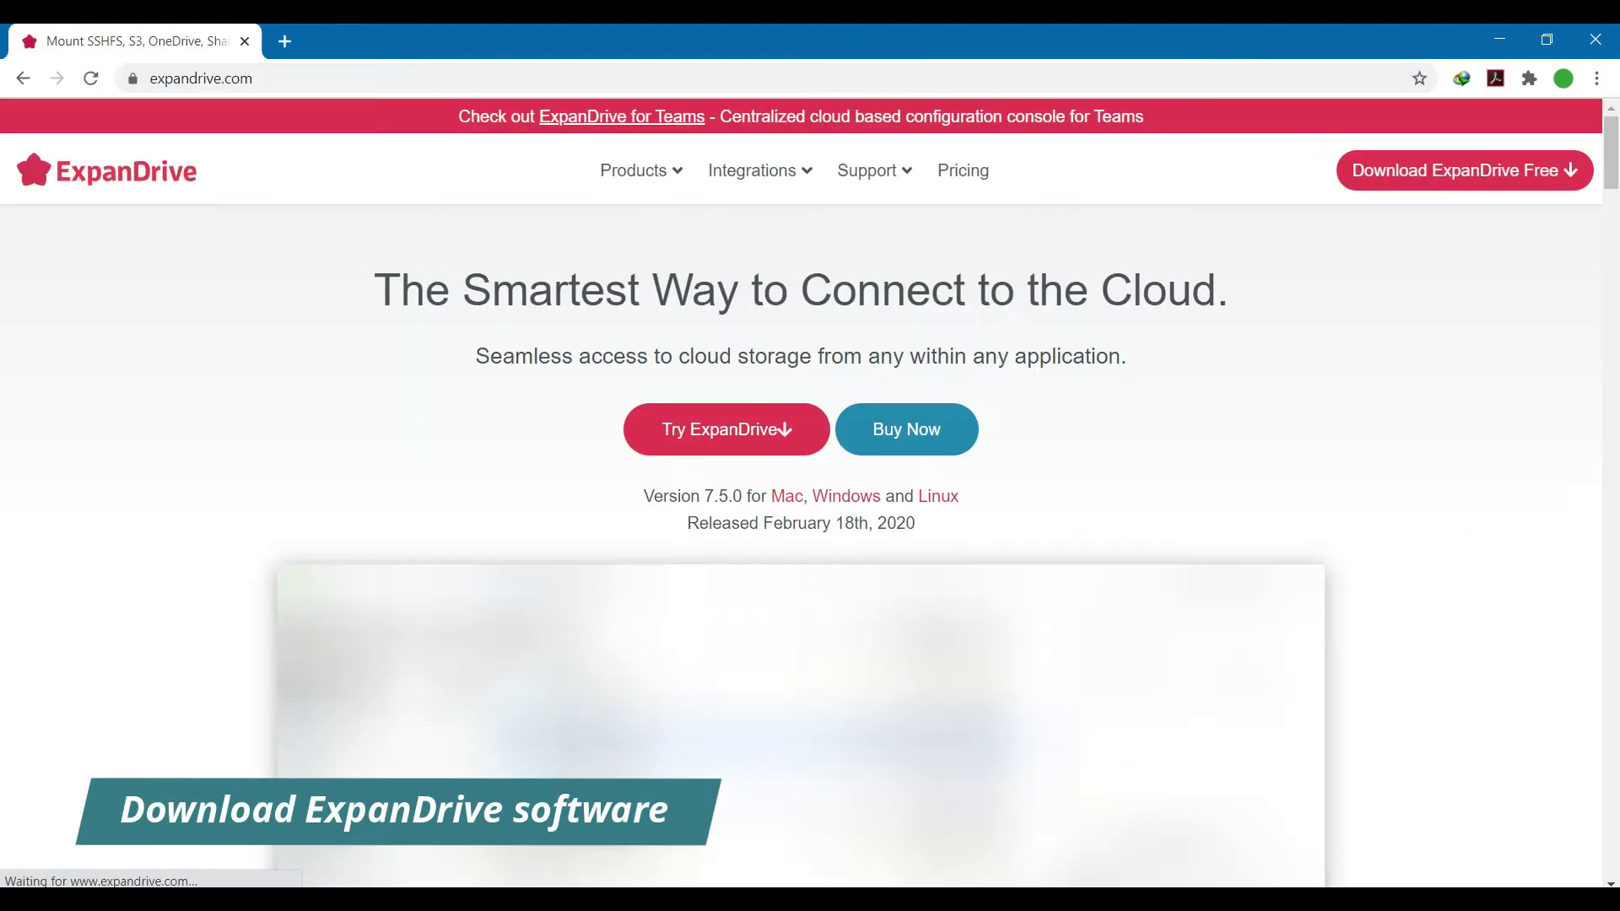
Step: Download the ExpanDrive 7.5.0 64-bit Windows user installer and run it
click(1439, 185)
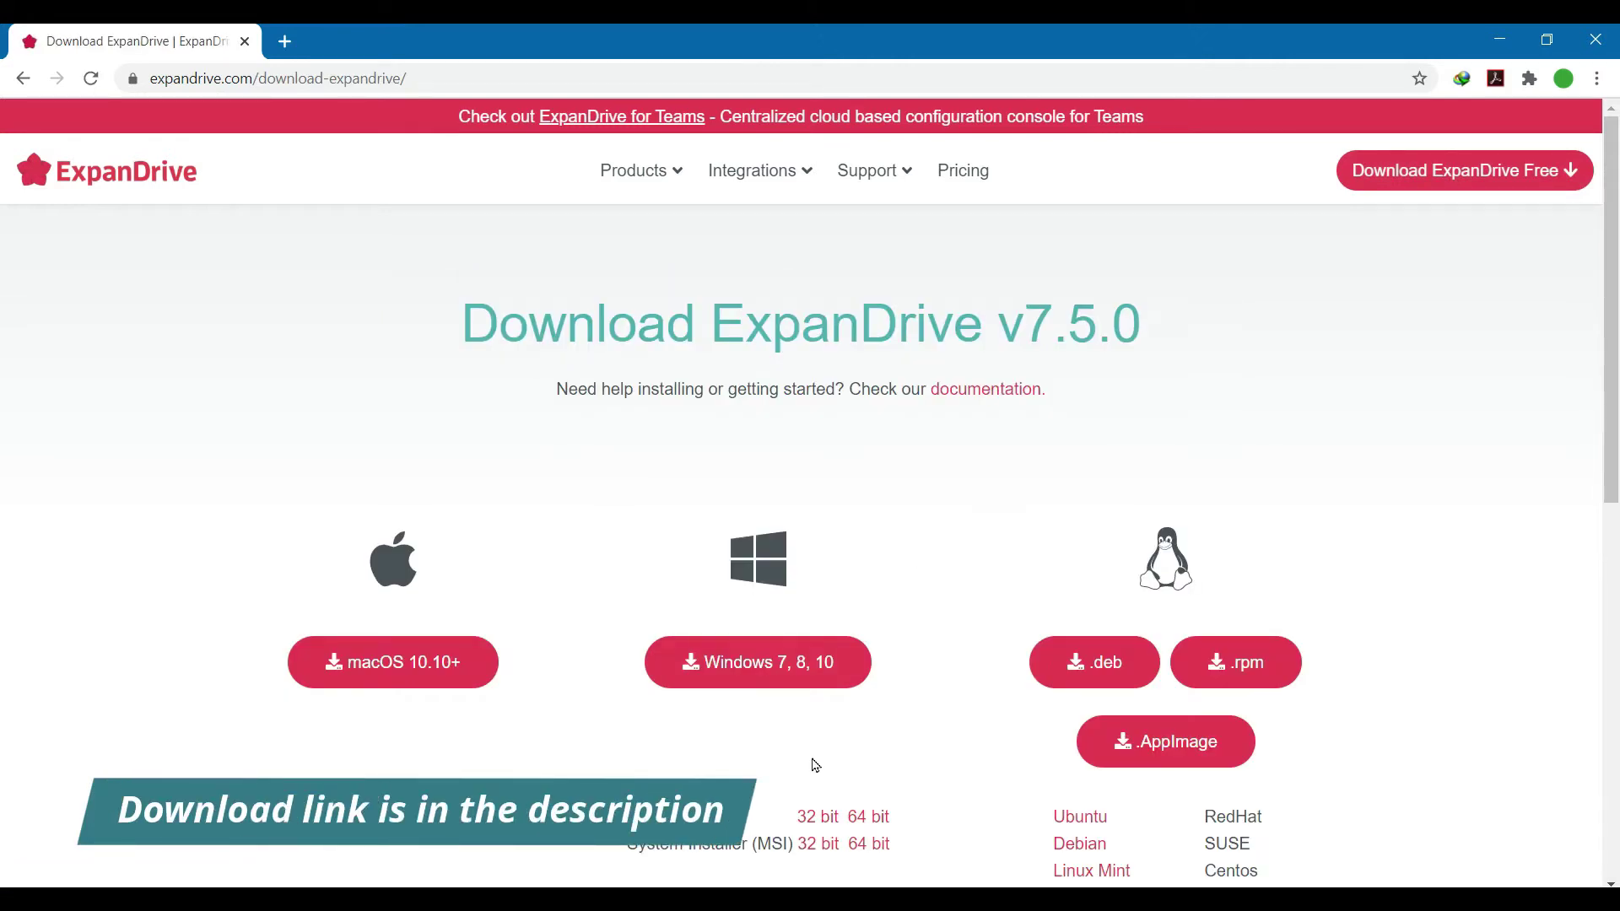
click(869, 823)
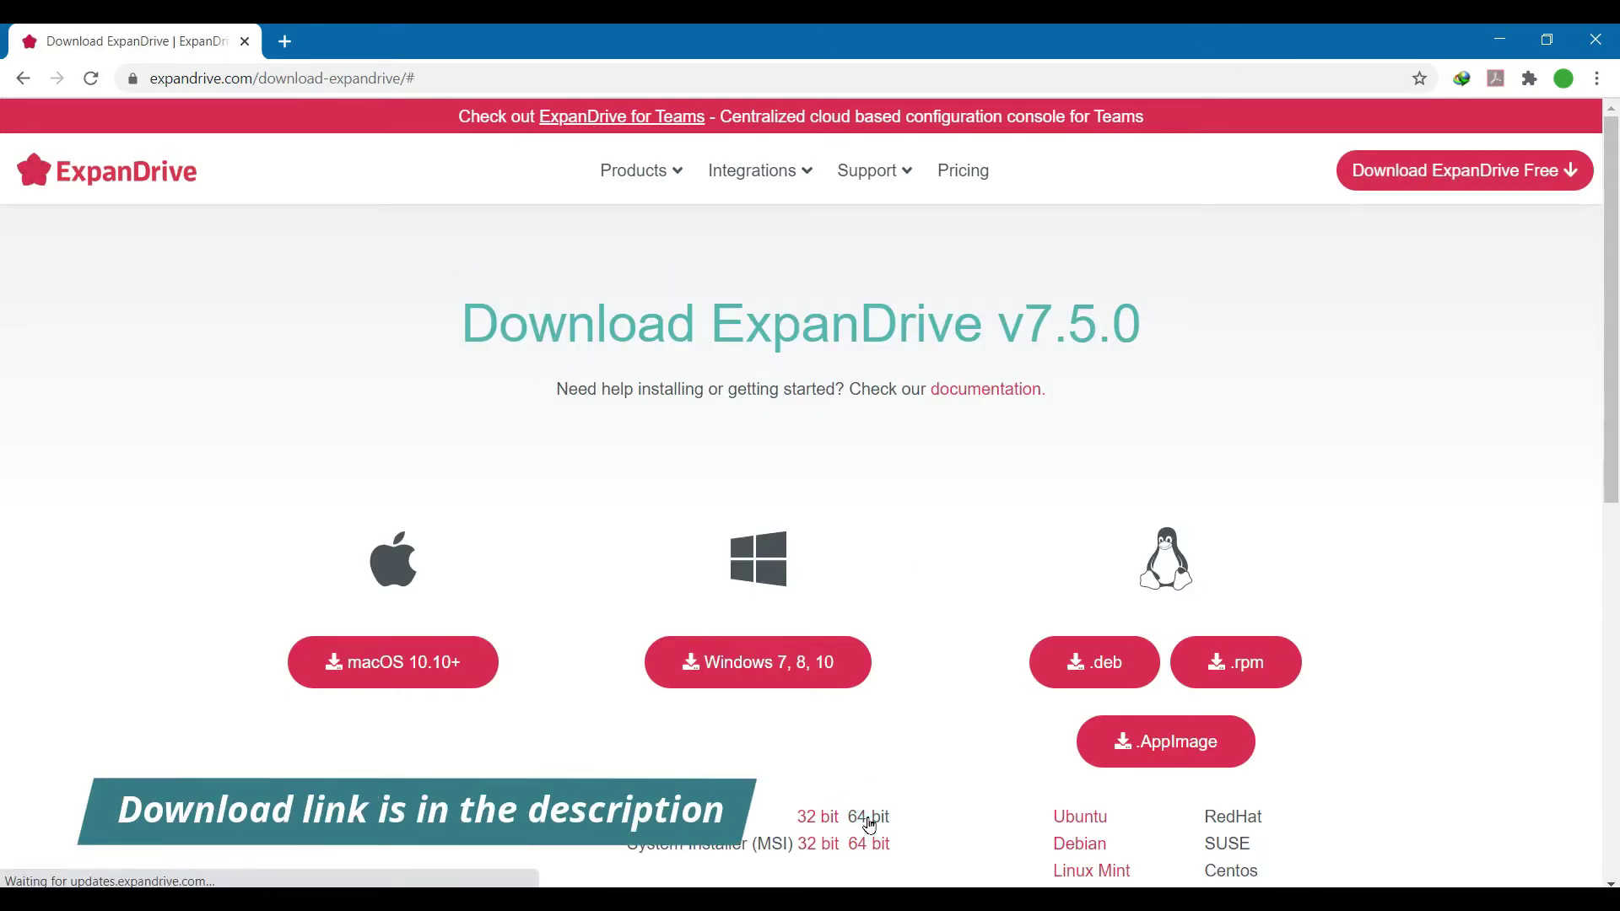
click(804, 565)
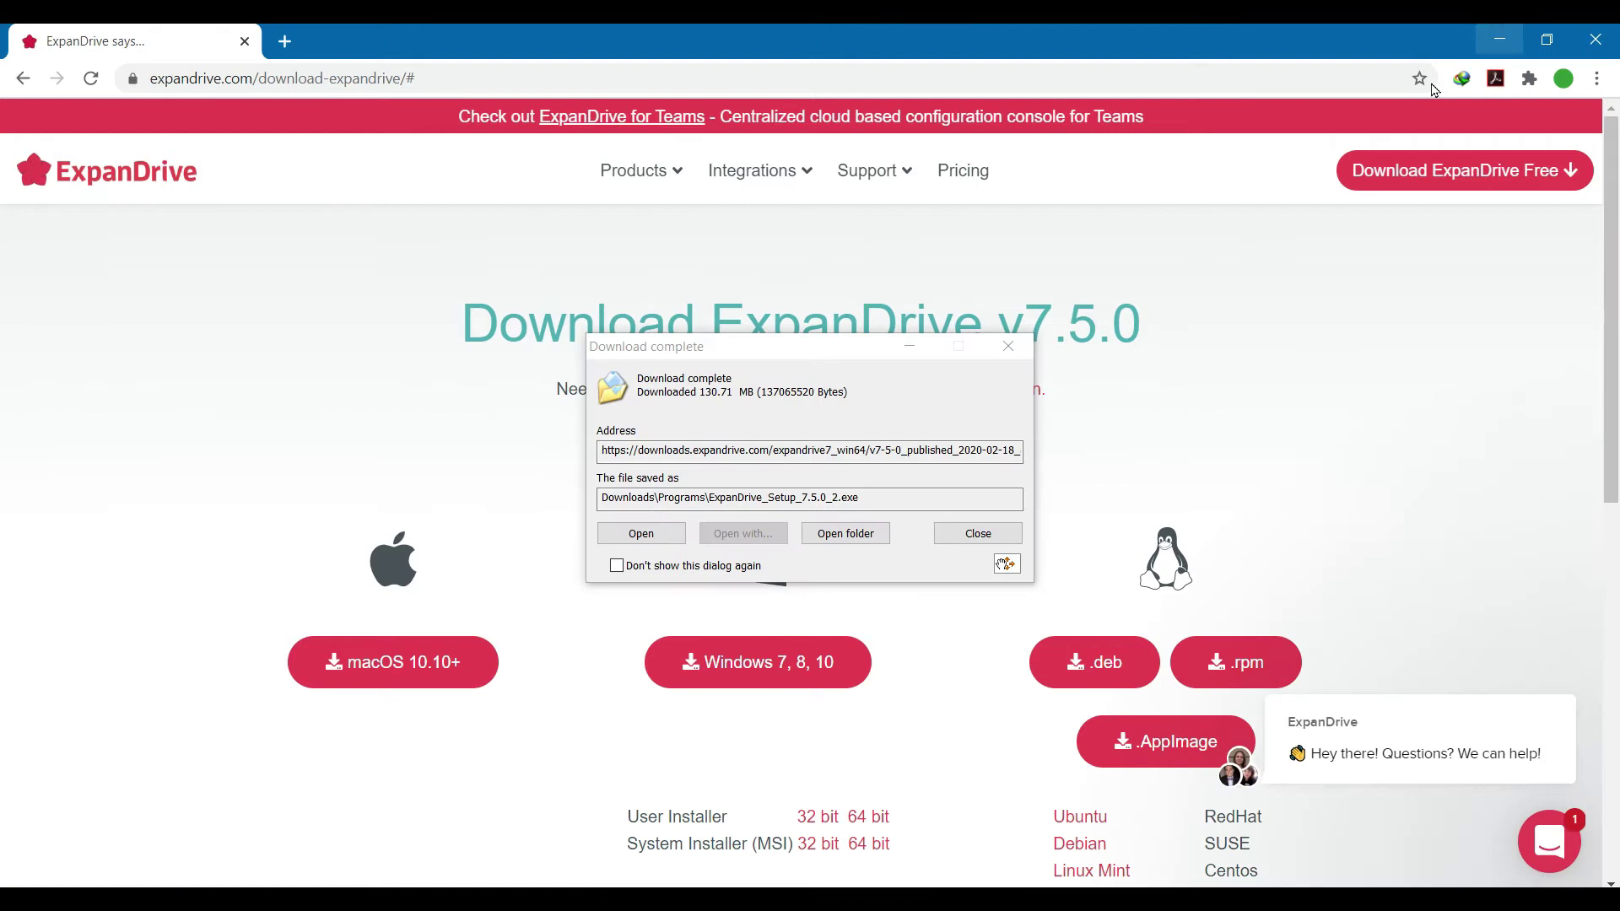
click(631, 538)
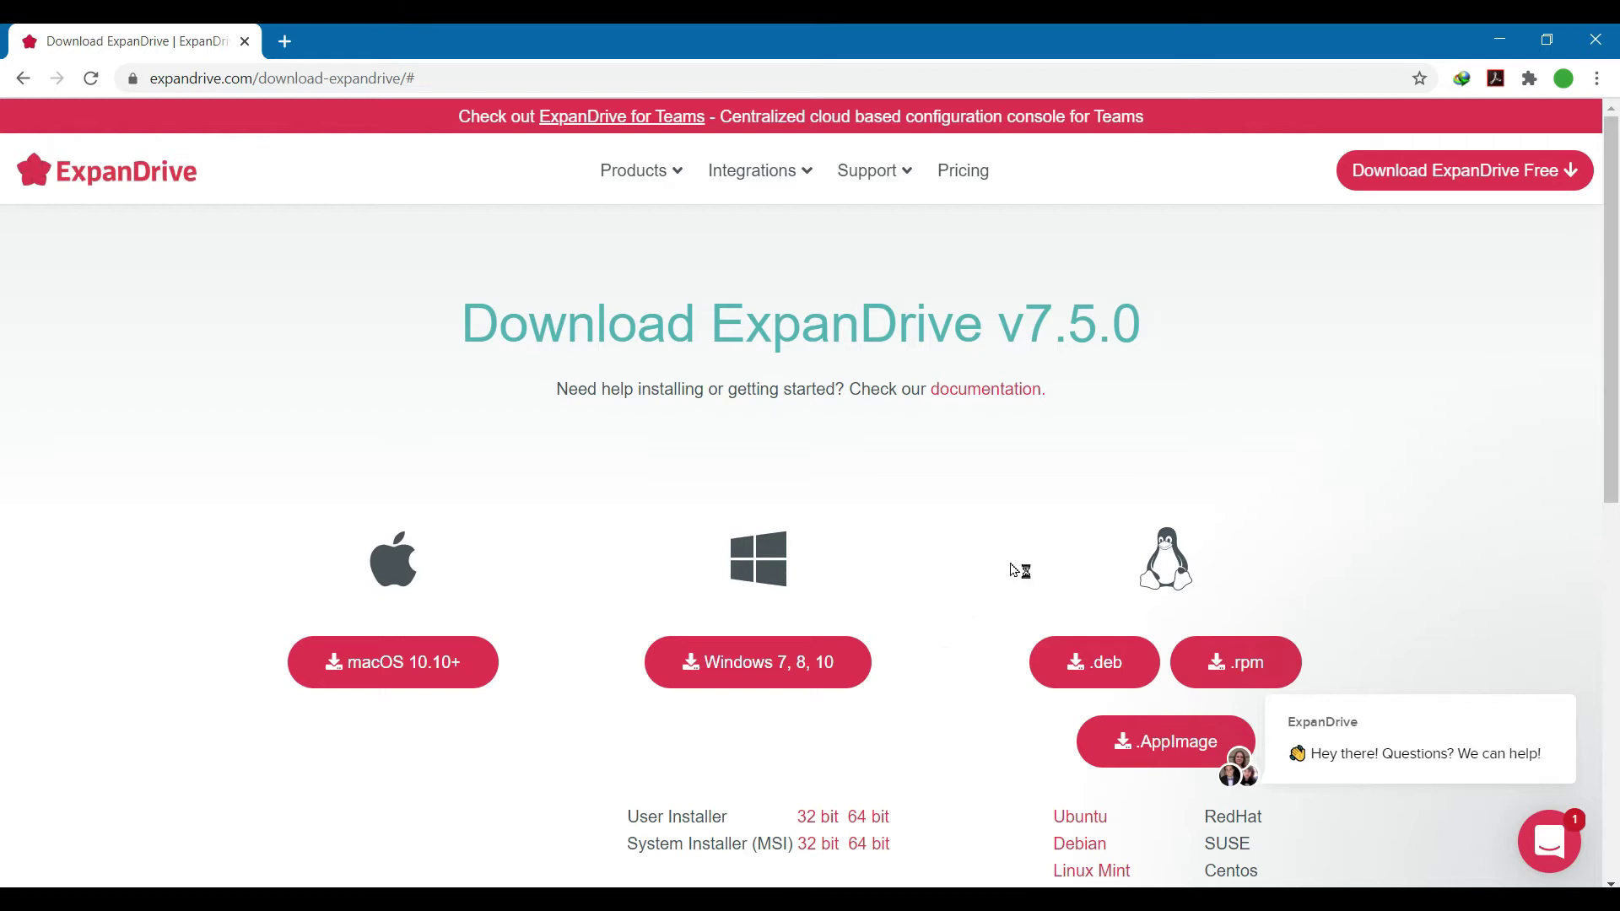
click(1493, 39)
Step: Start the ExpanDrive free trial, entering the user's full name and e-mail address, and activate it
double_click(39, 54)
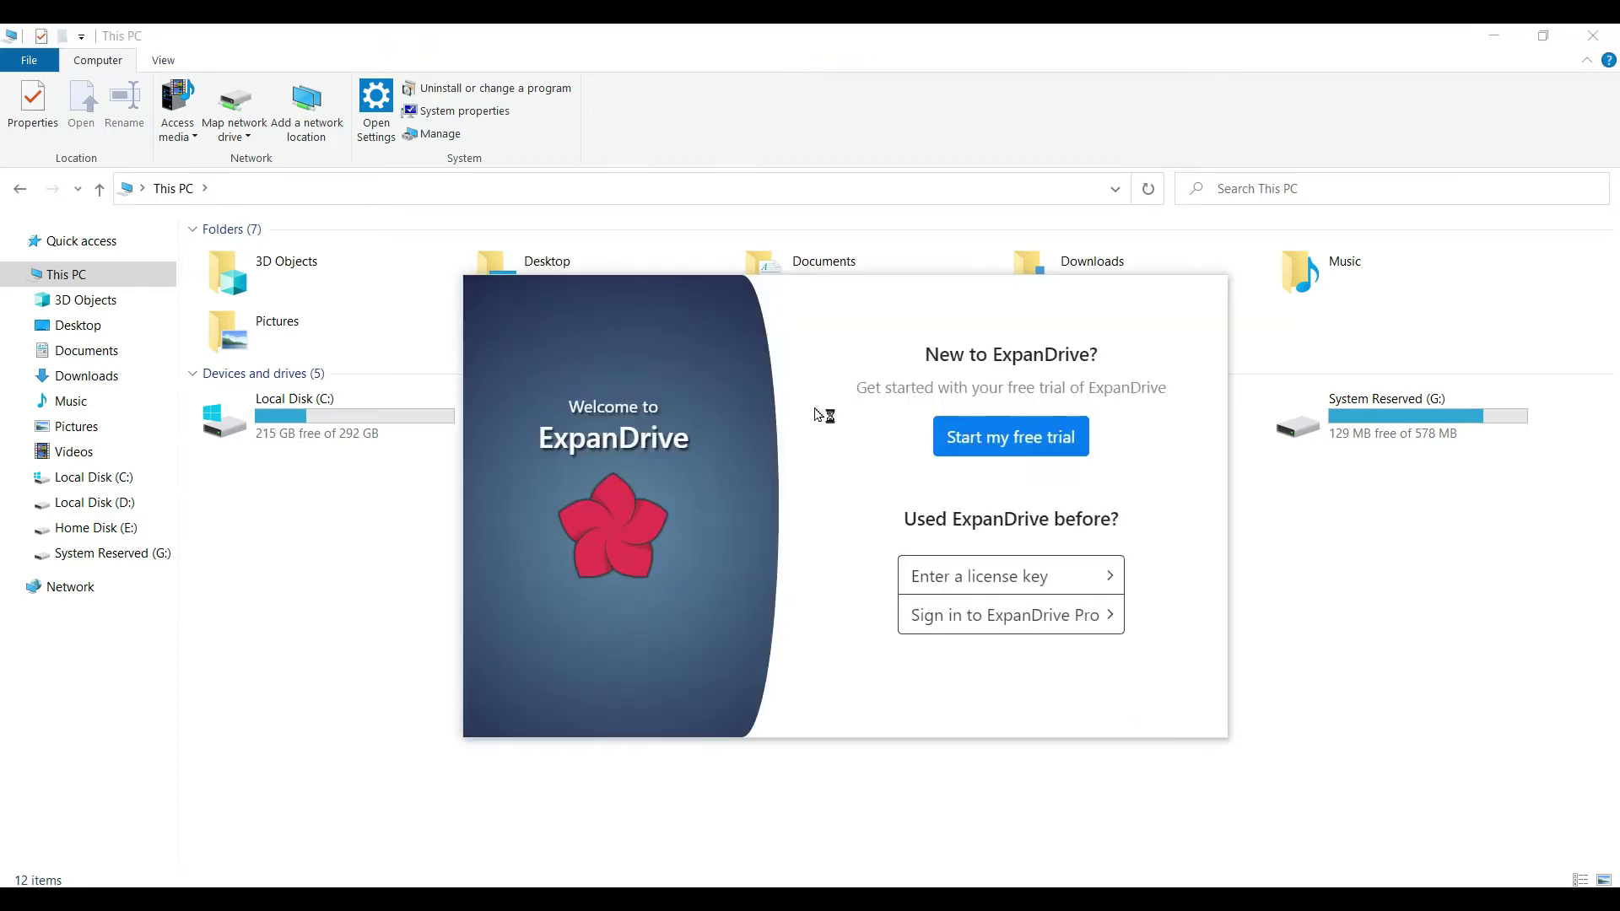
click(970, 438)
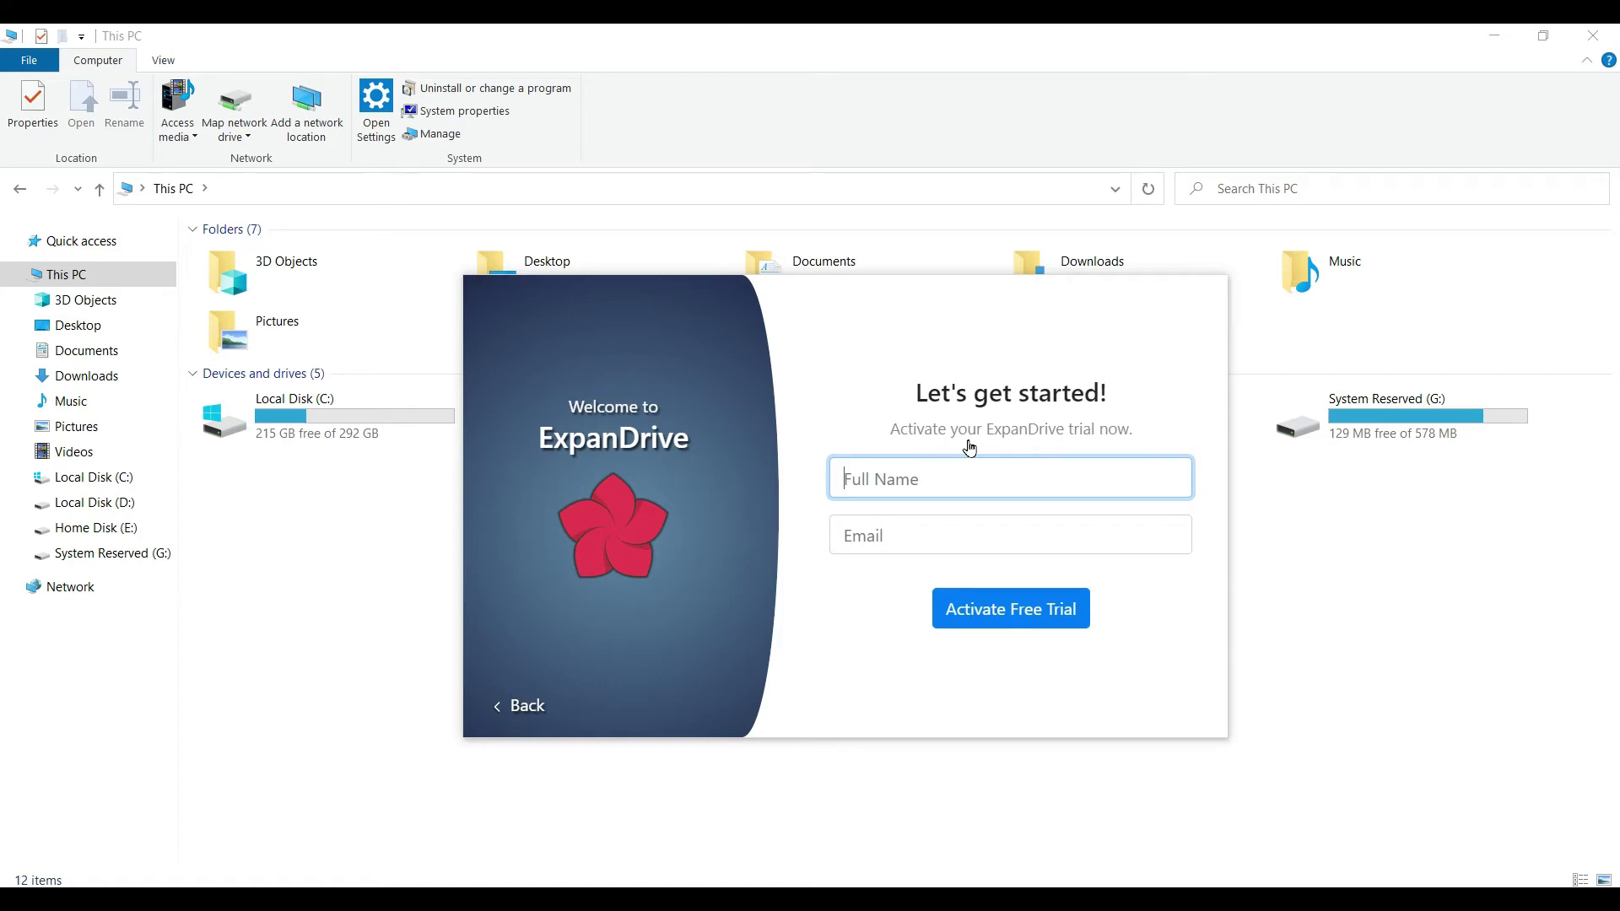
text(Info Que)
key(Tab)
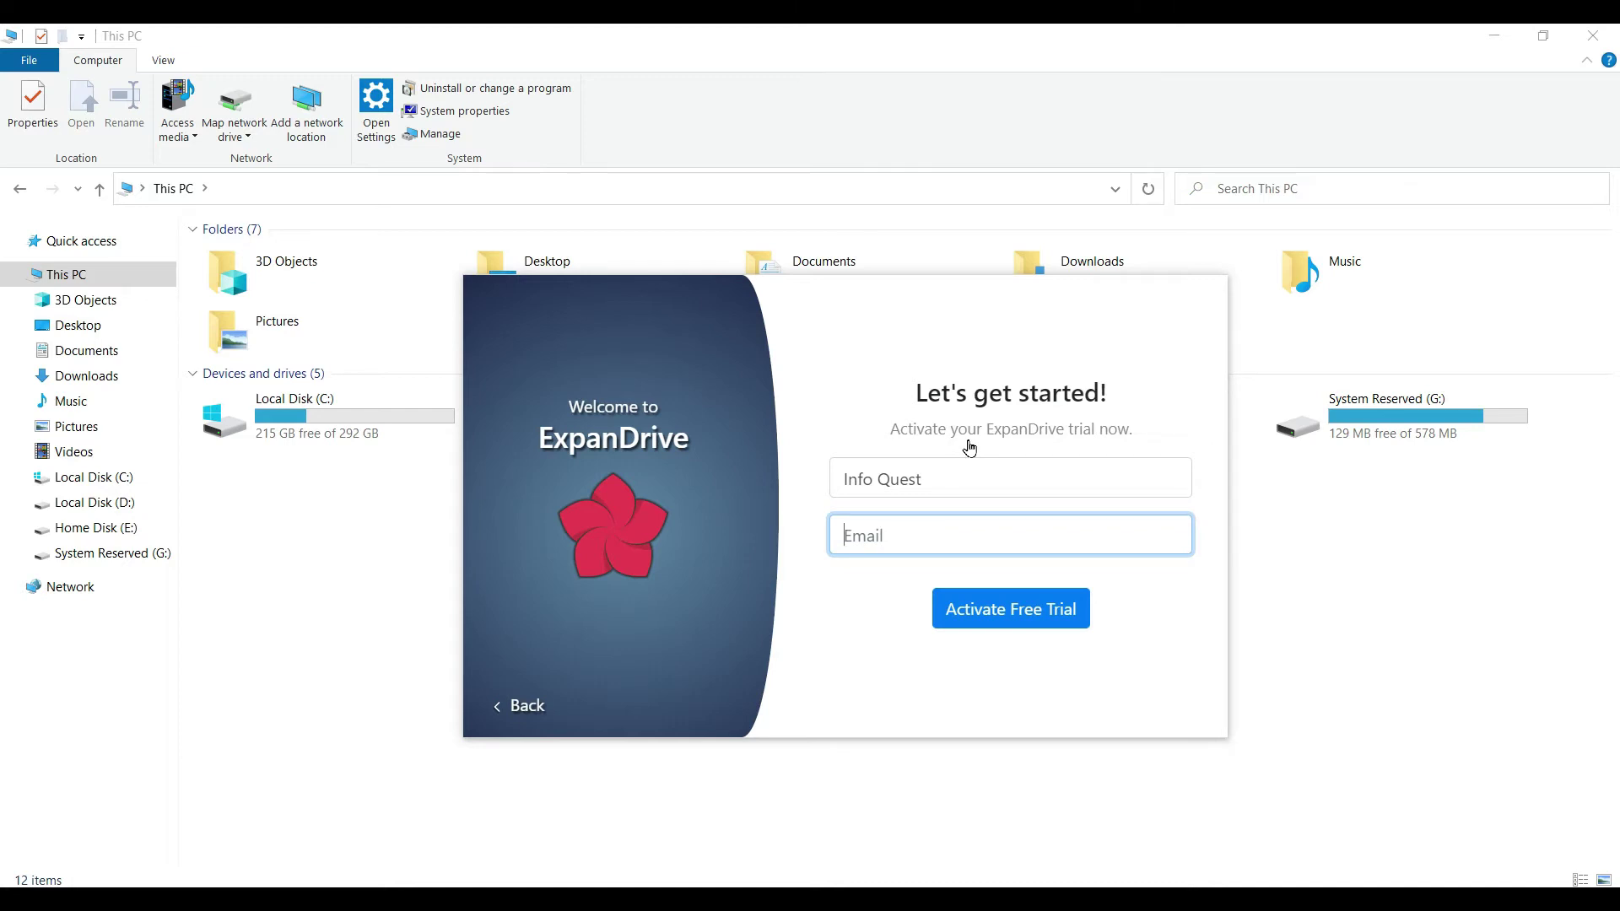
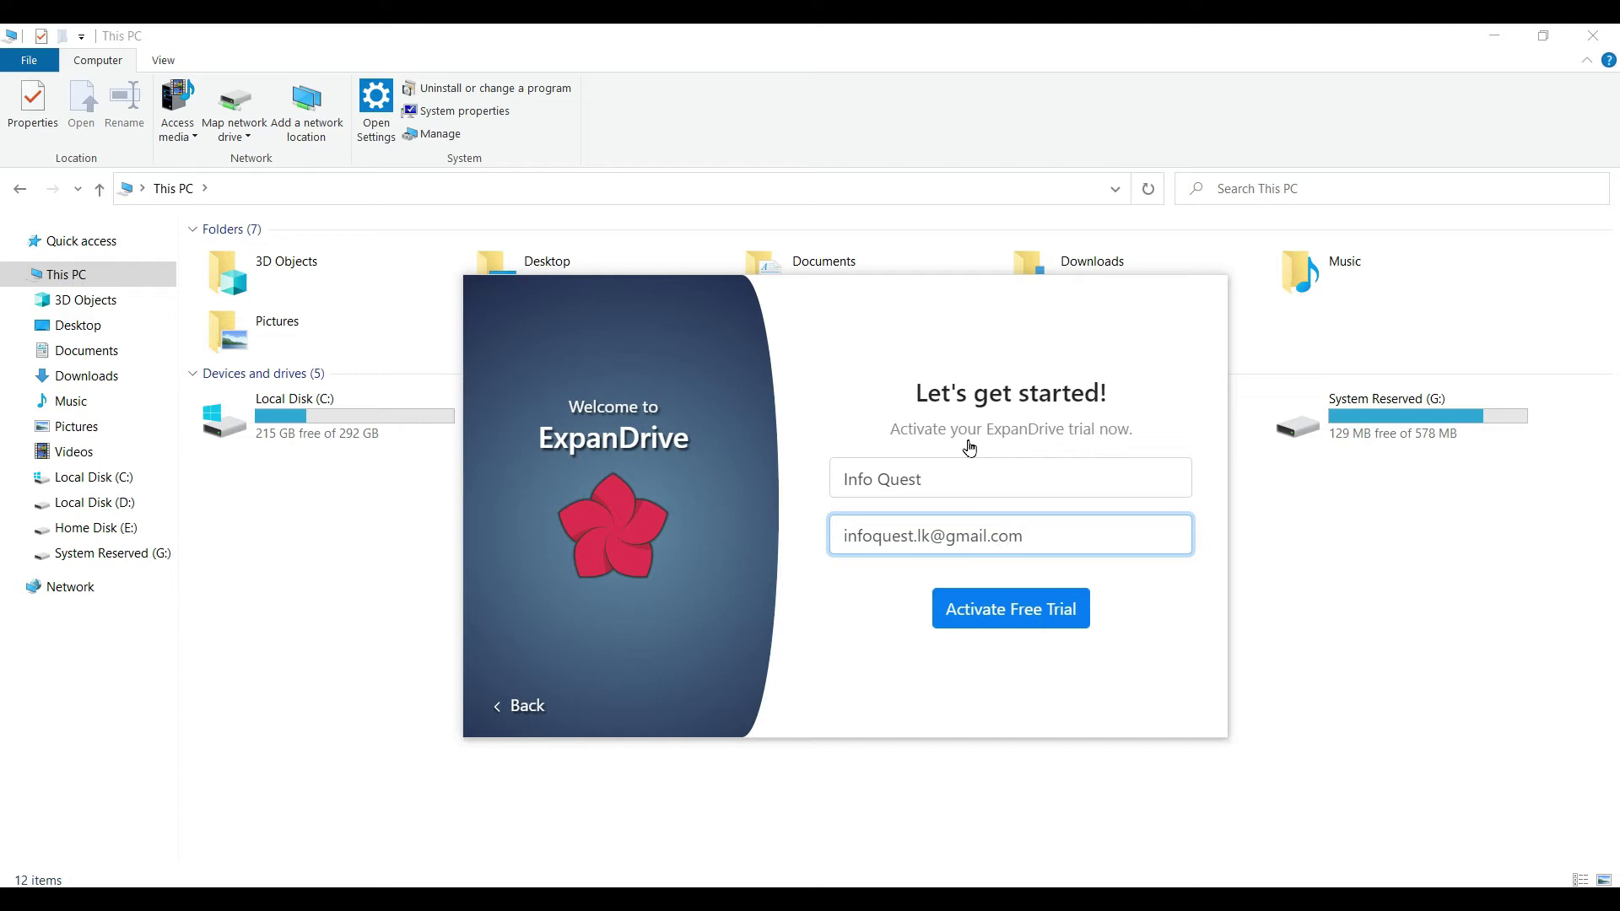
click(1002, 621)
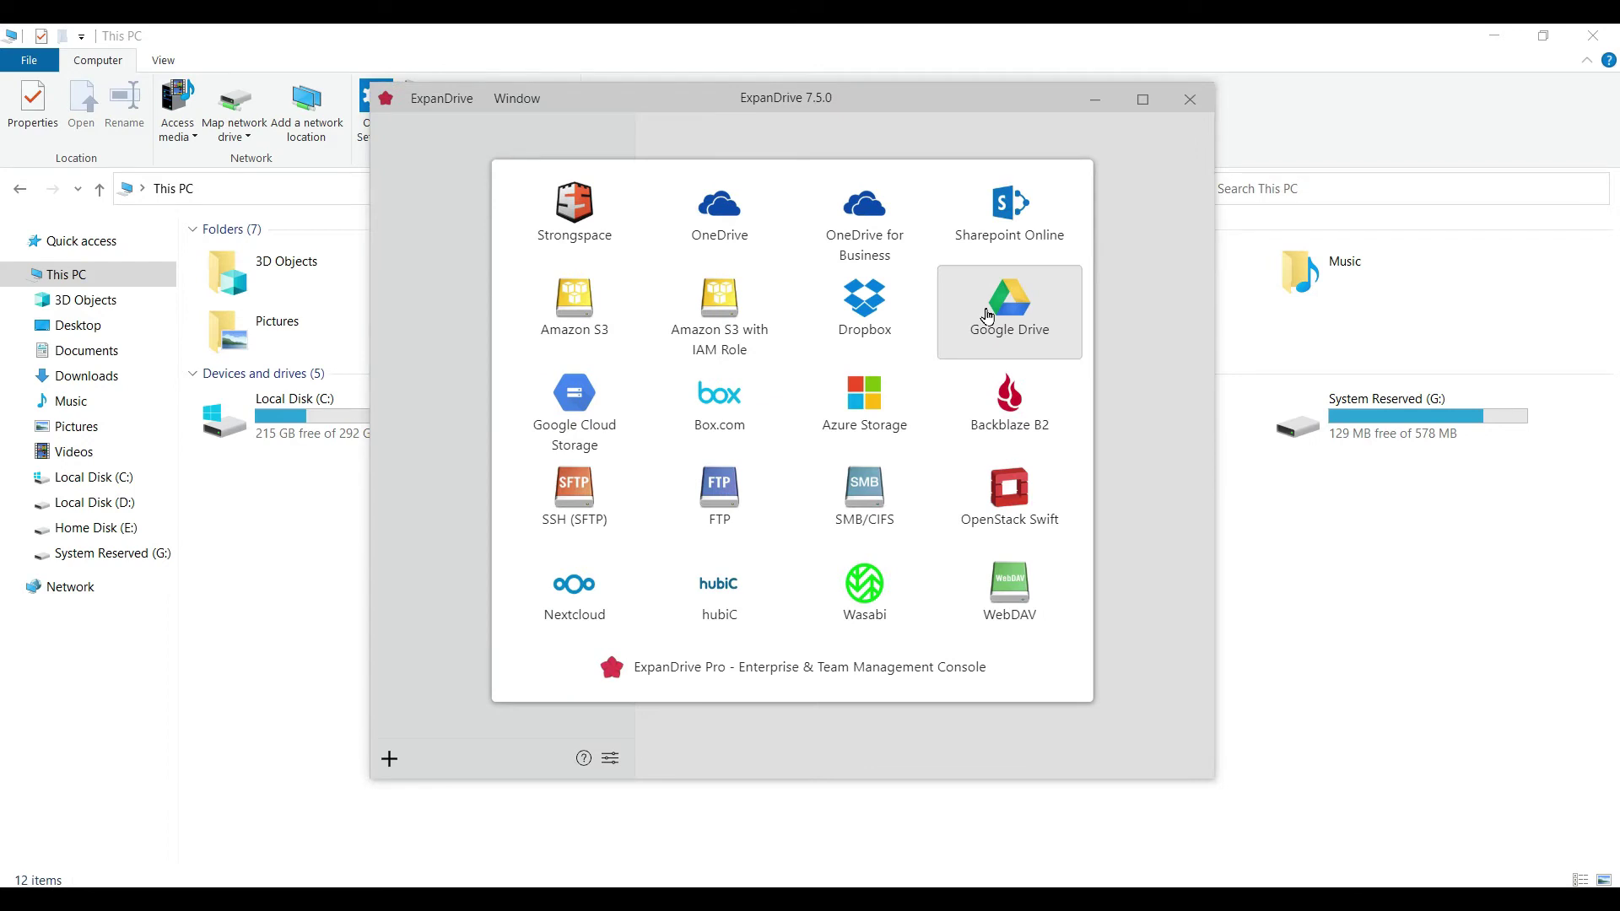
Step: Add a Google Drive connection, signing in with the account e-mail and password and allowing access
click(987, 316)
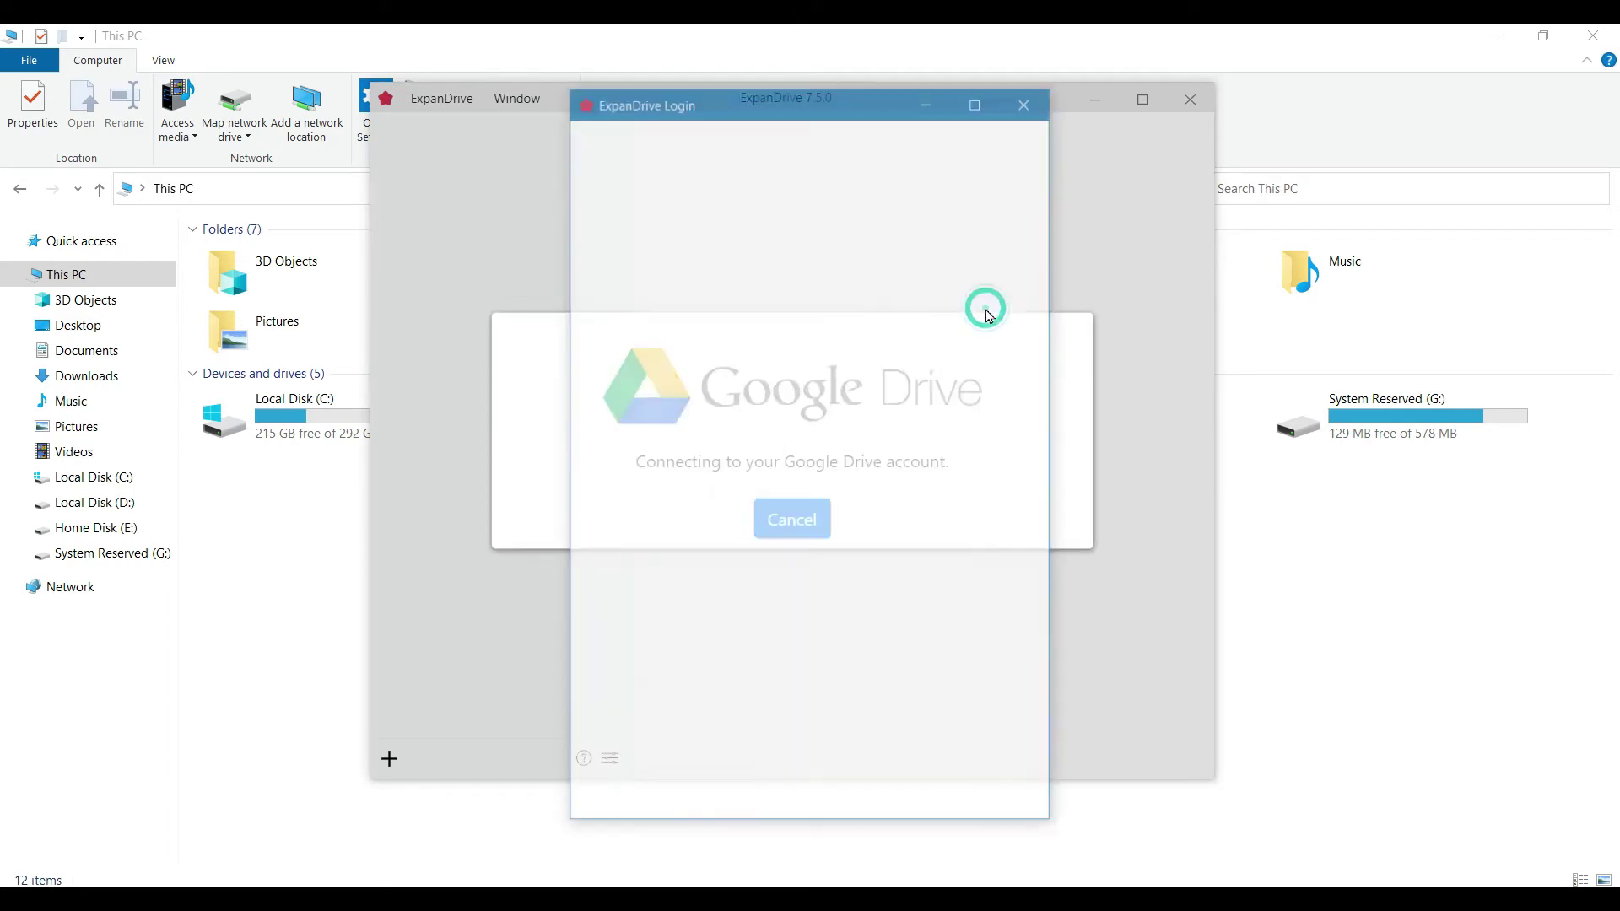
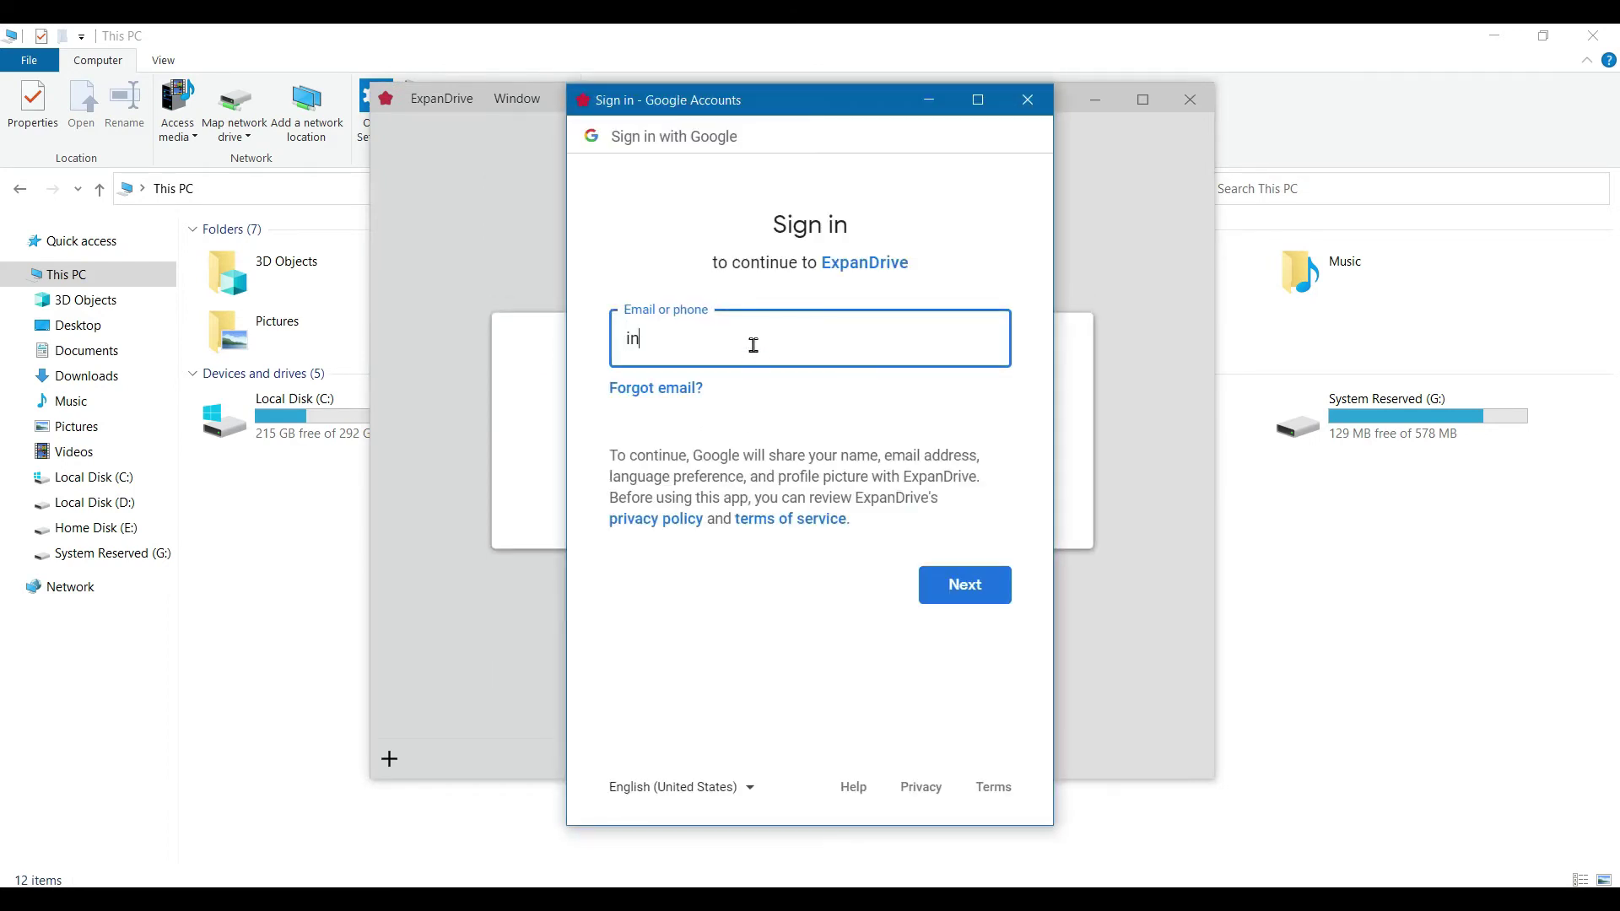
key(Return)
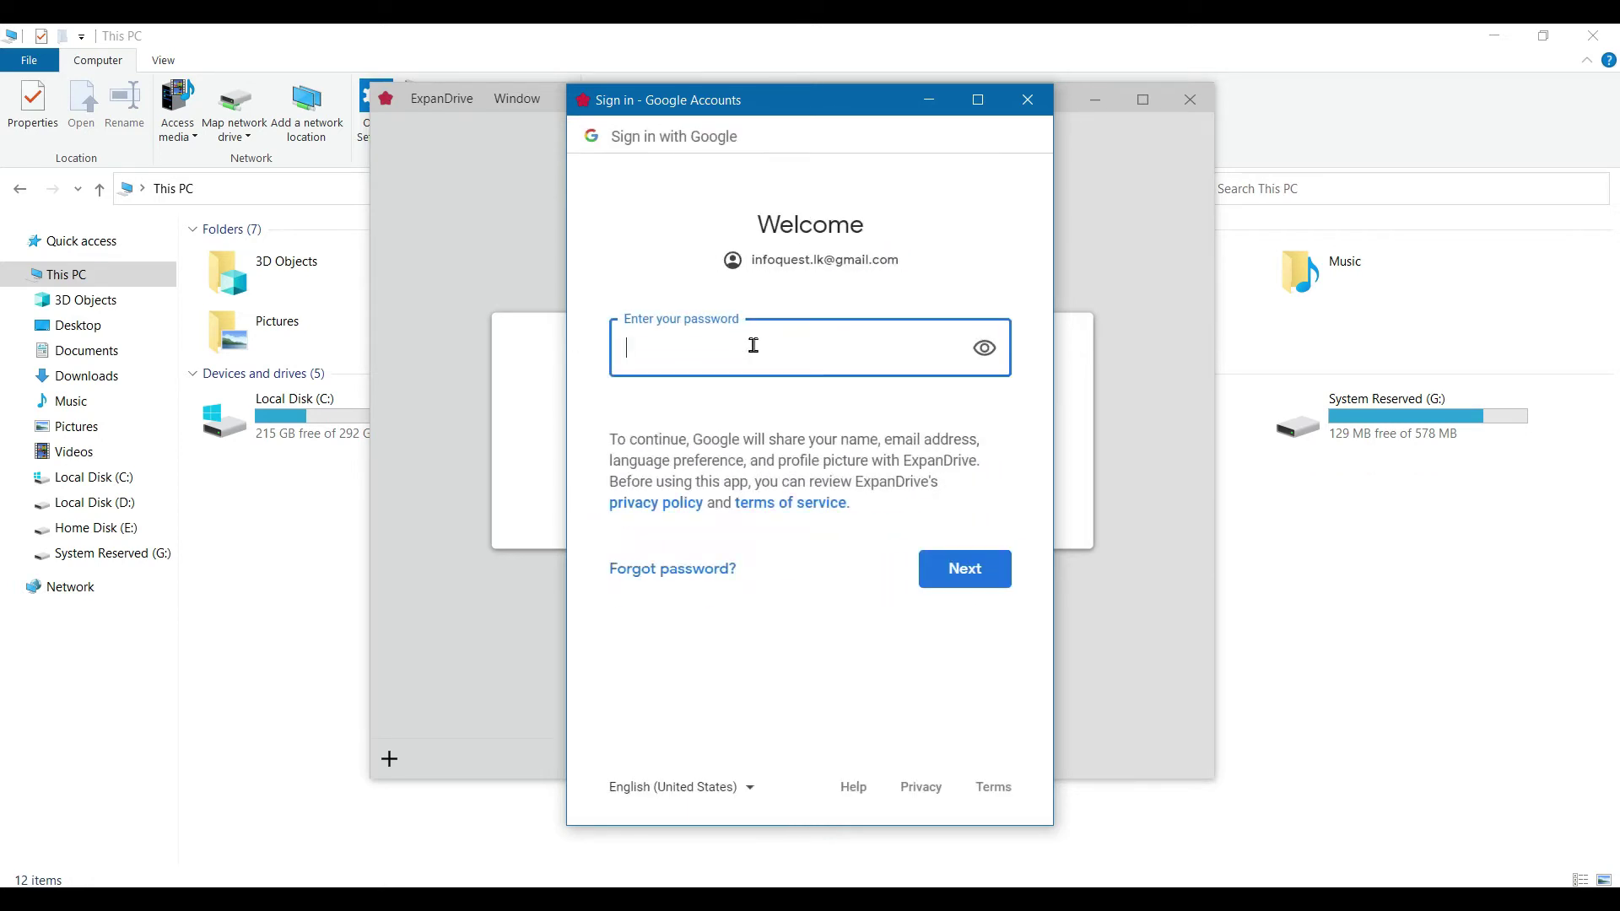
text(•••••••••••)
key(Return)
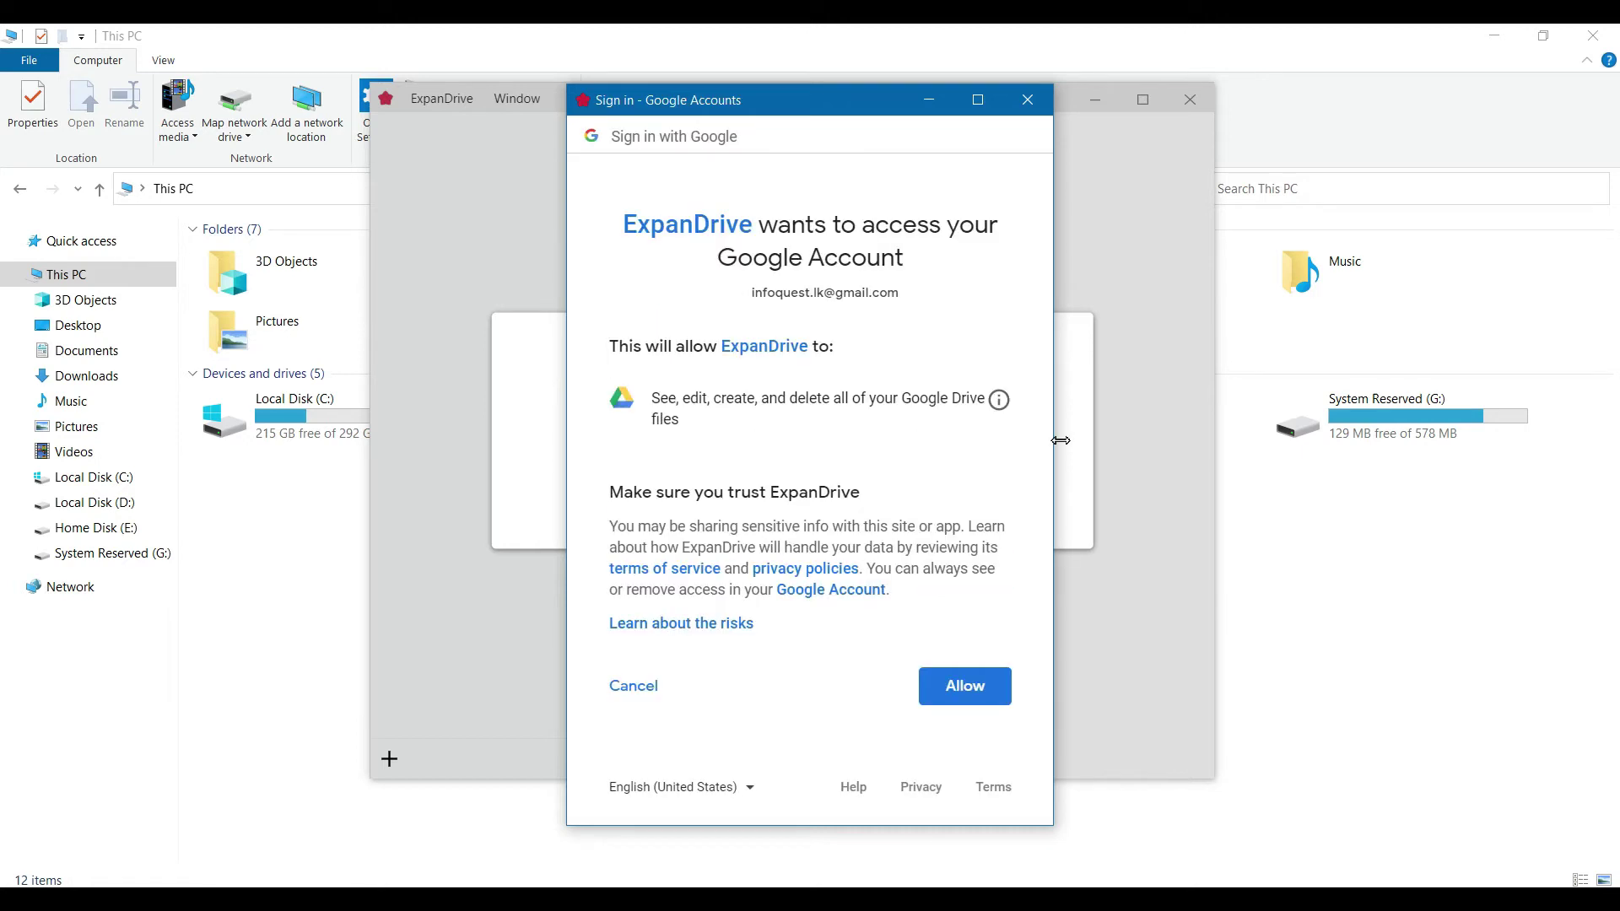
click(965, 685)
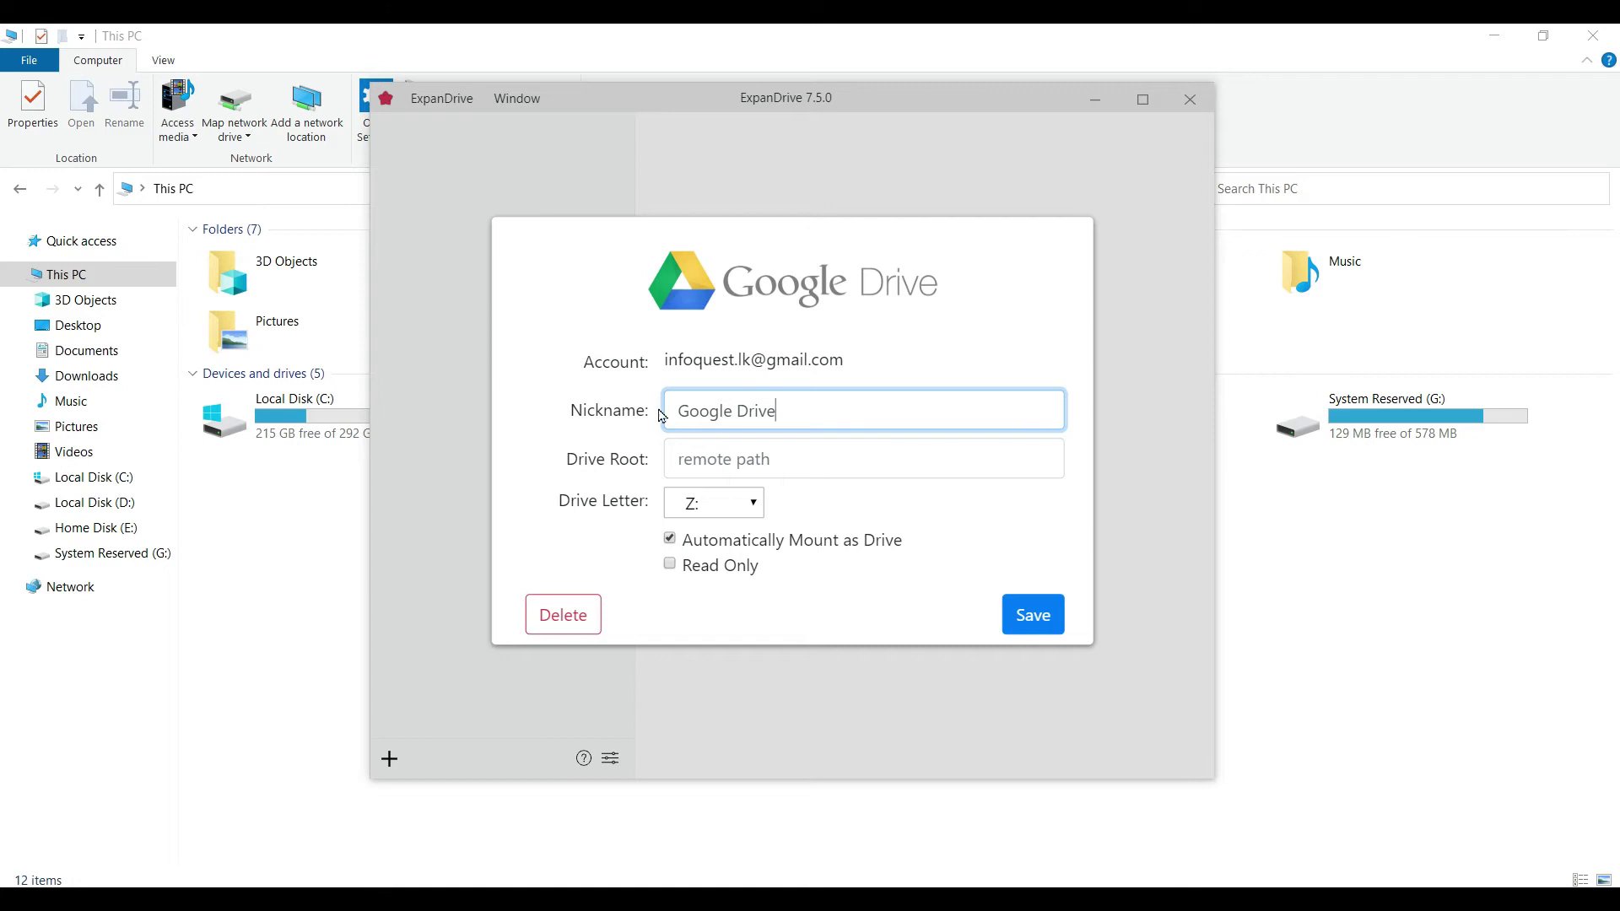
Step: Save the Google Drive connection and open the mounted Google Drive (Z:) from This PC
click(1039, 633)
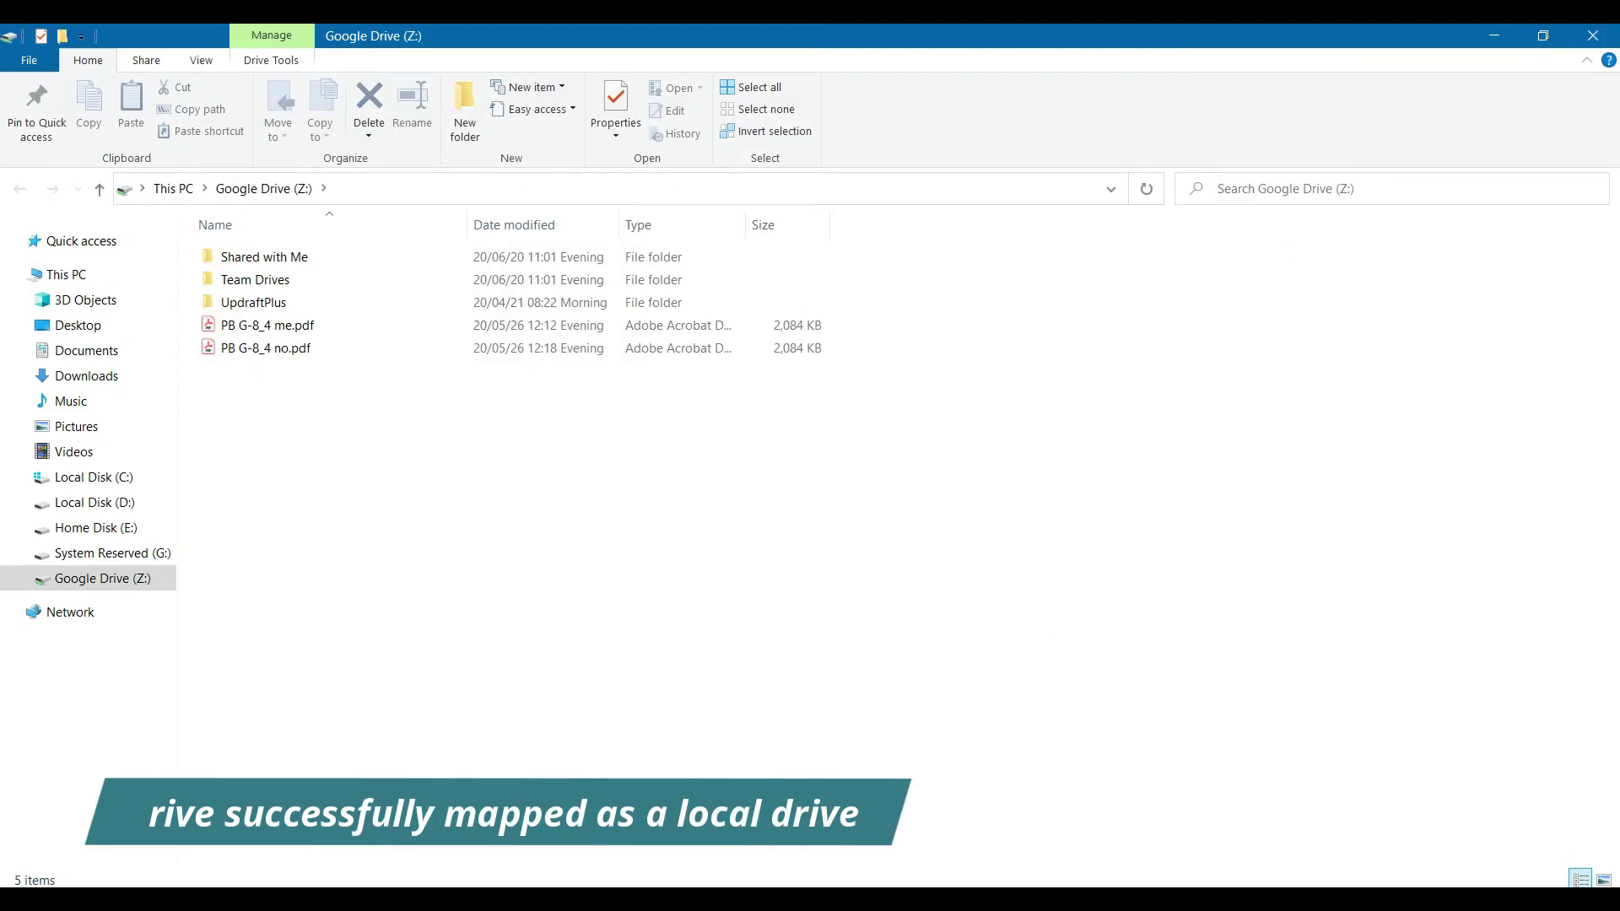
key(alt+Up)
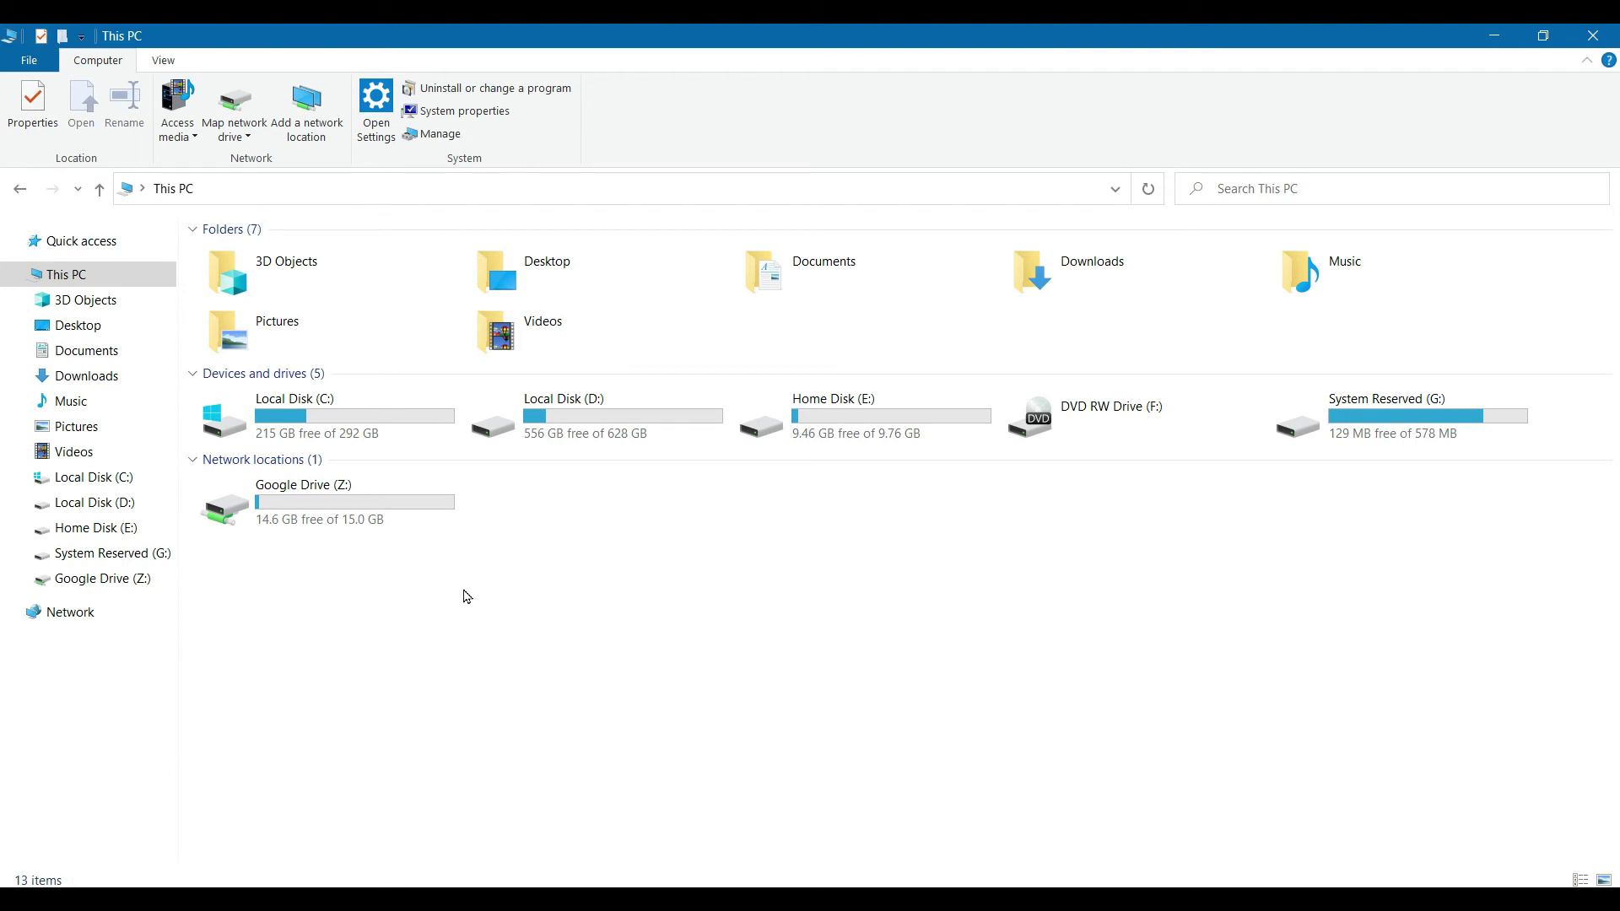
double_click(375, 516)
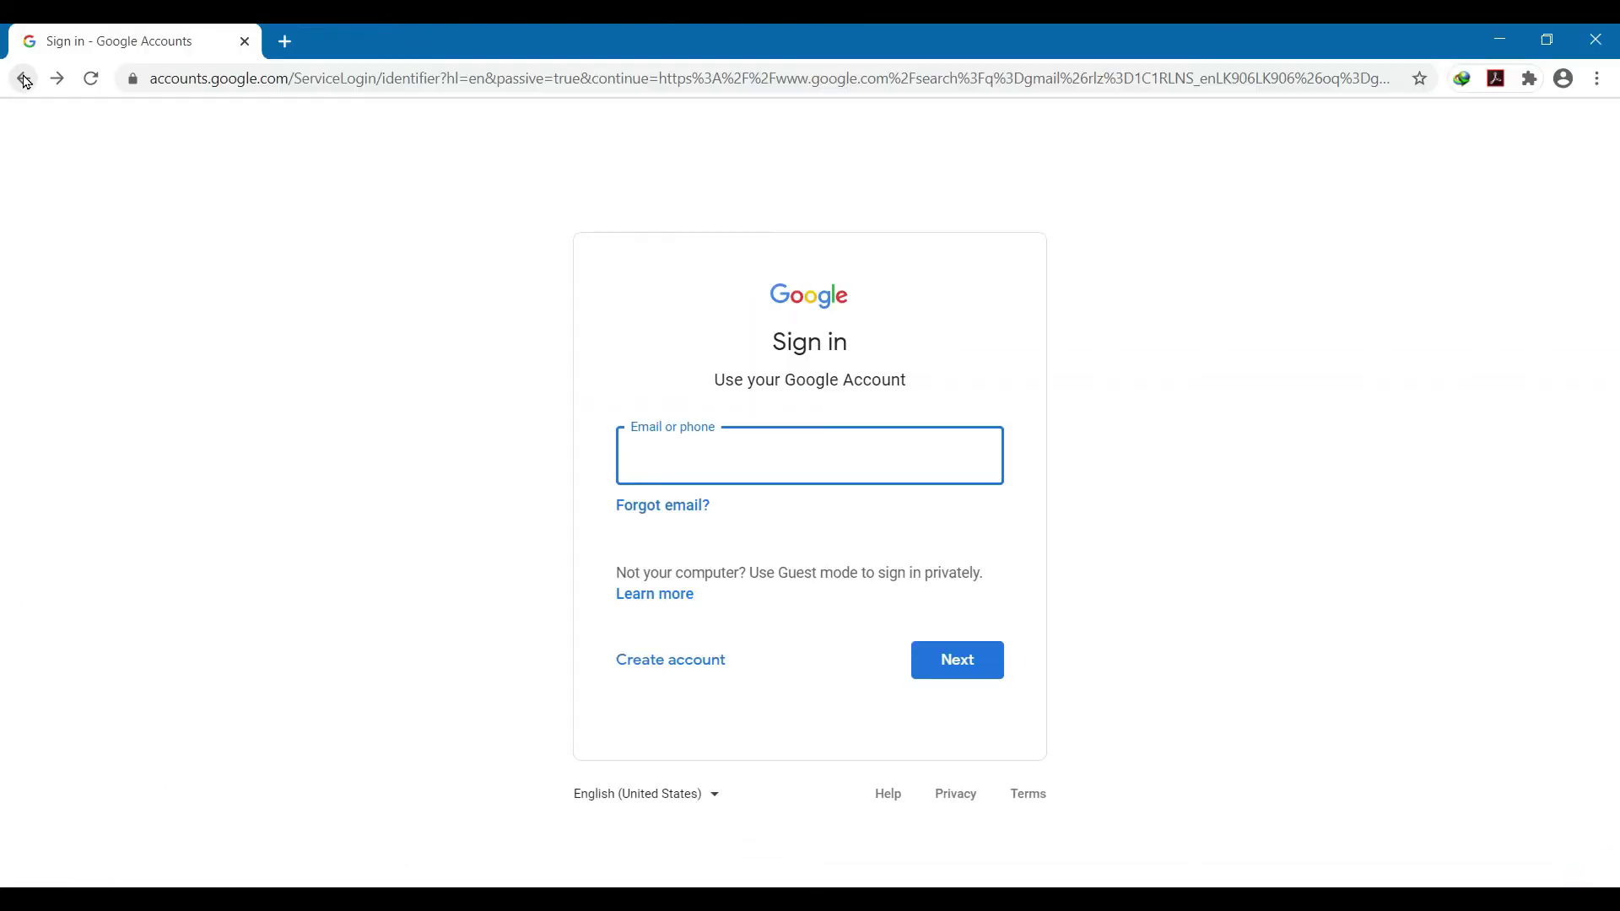
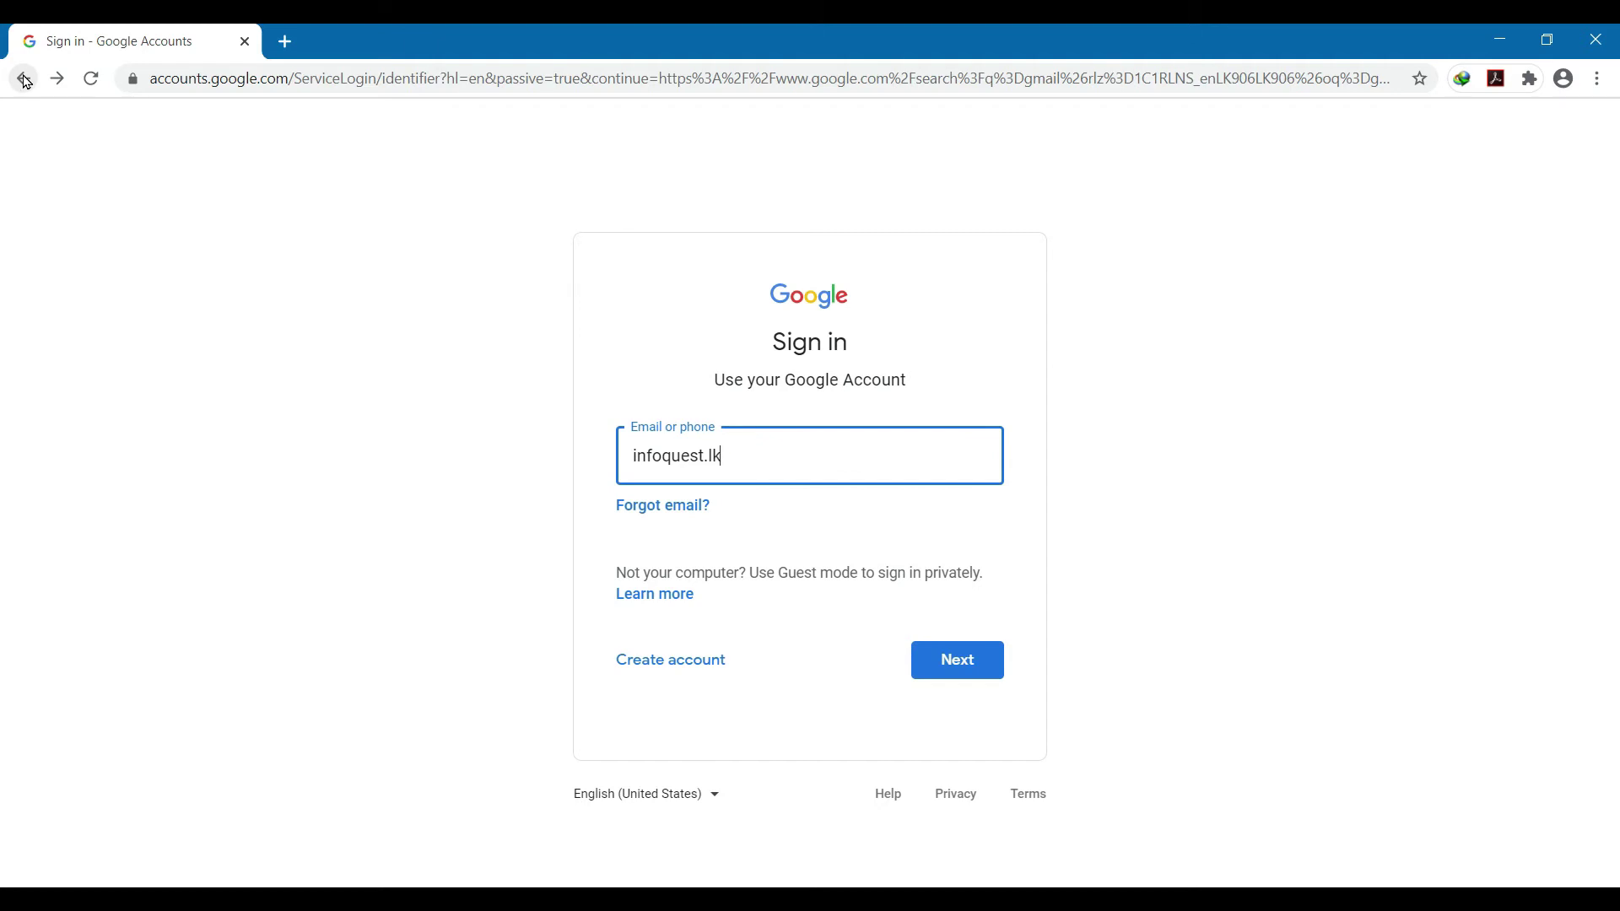
Step: Sign in to Google Accounts with the e-mail and password, then go to Drive from the apps grid
key(Return)
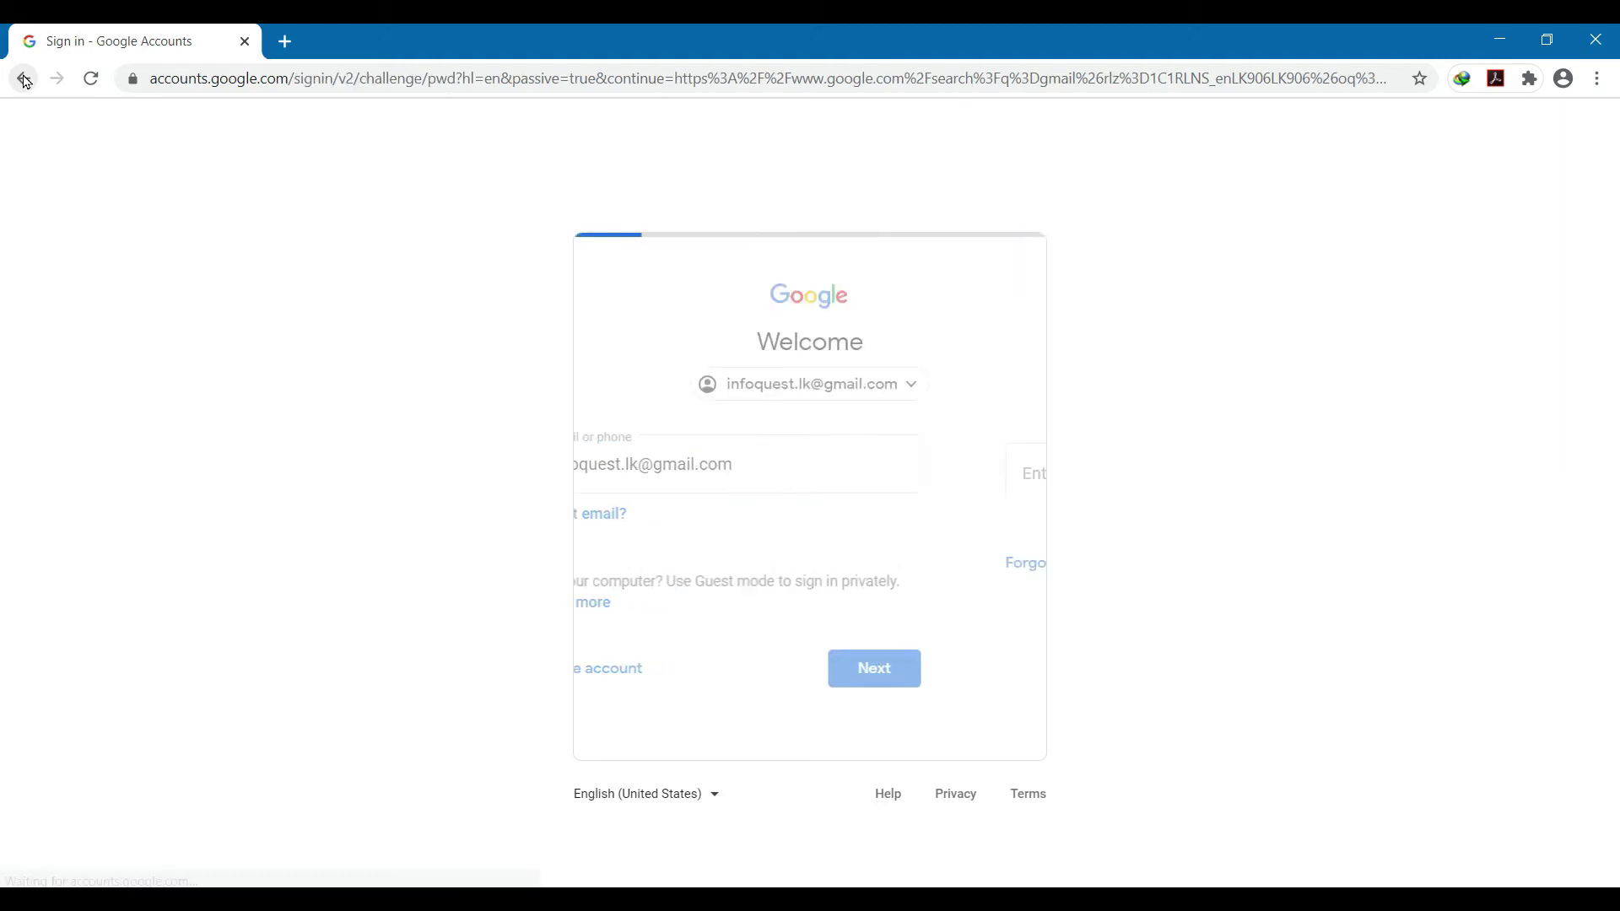
text(•••)
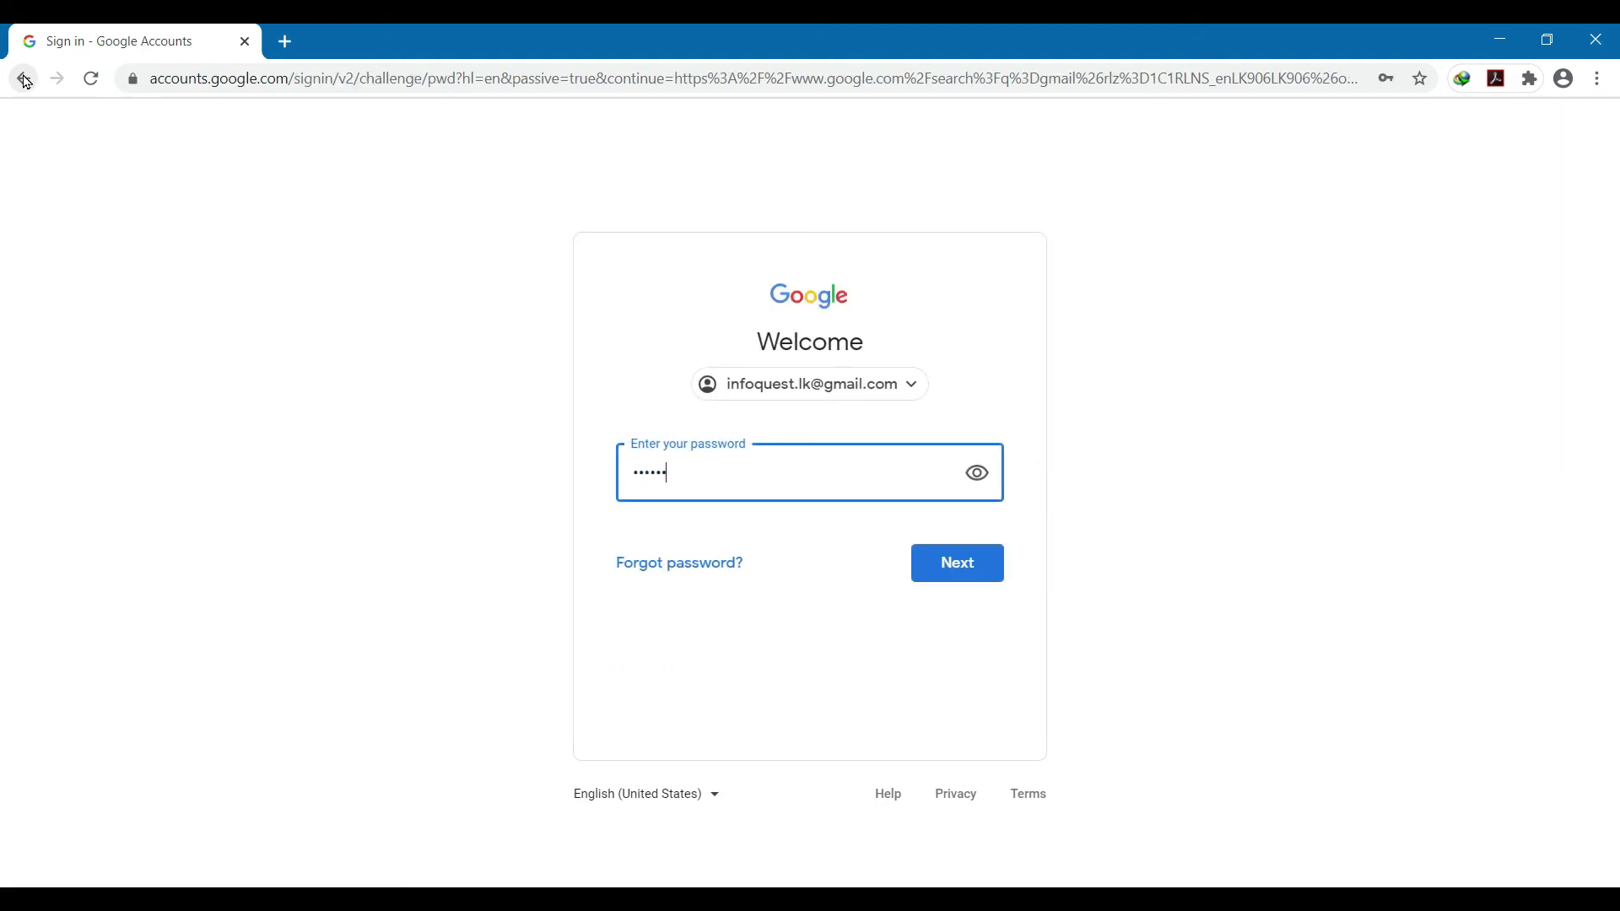
key(Return)
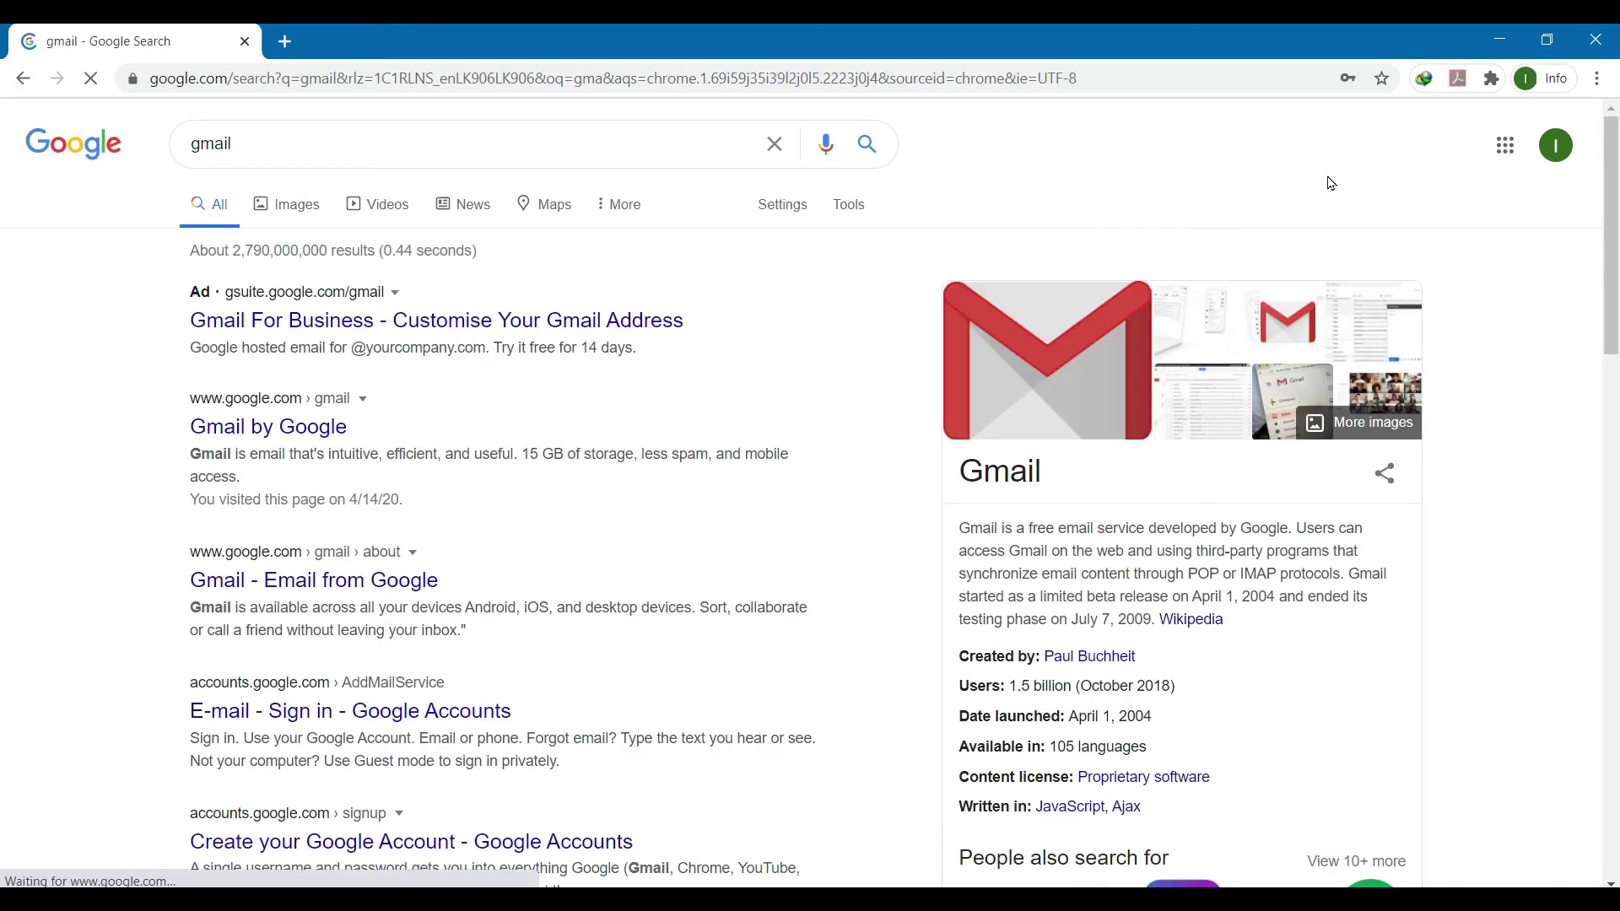
click(1507, 144)
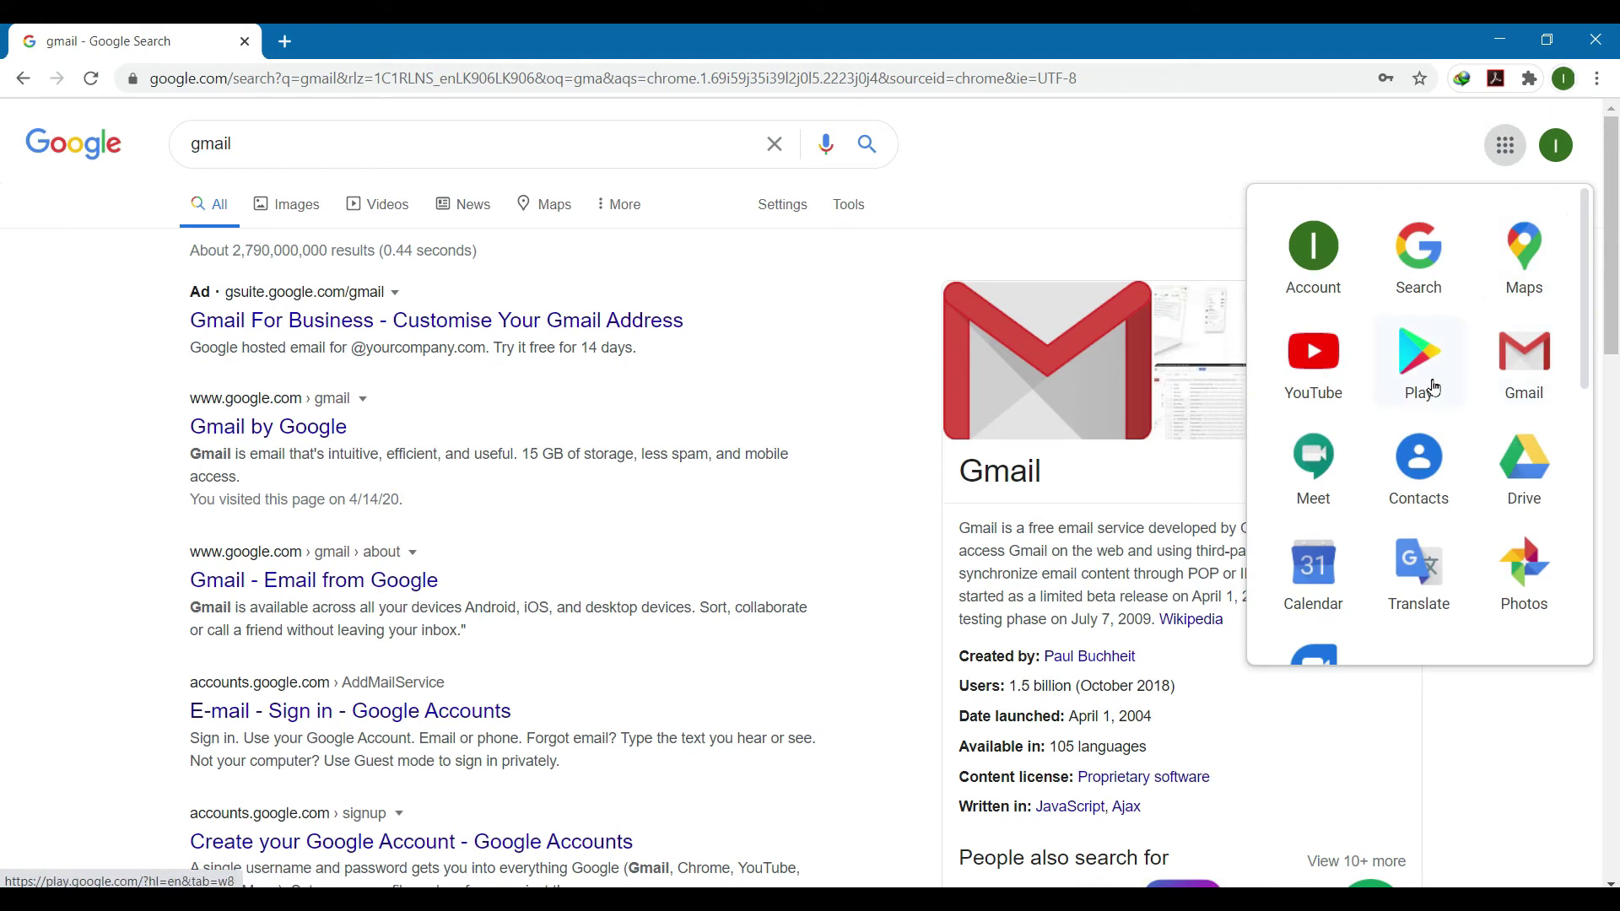
click(1521, 480)
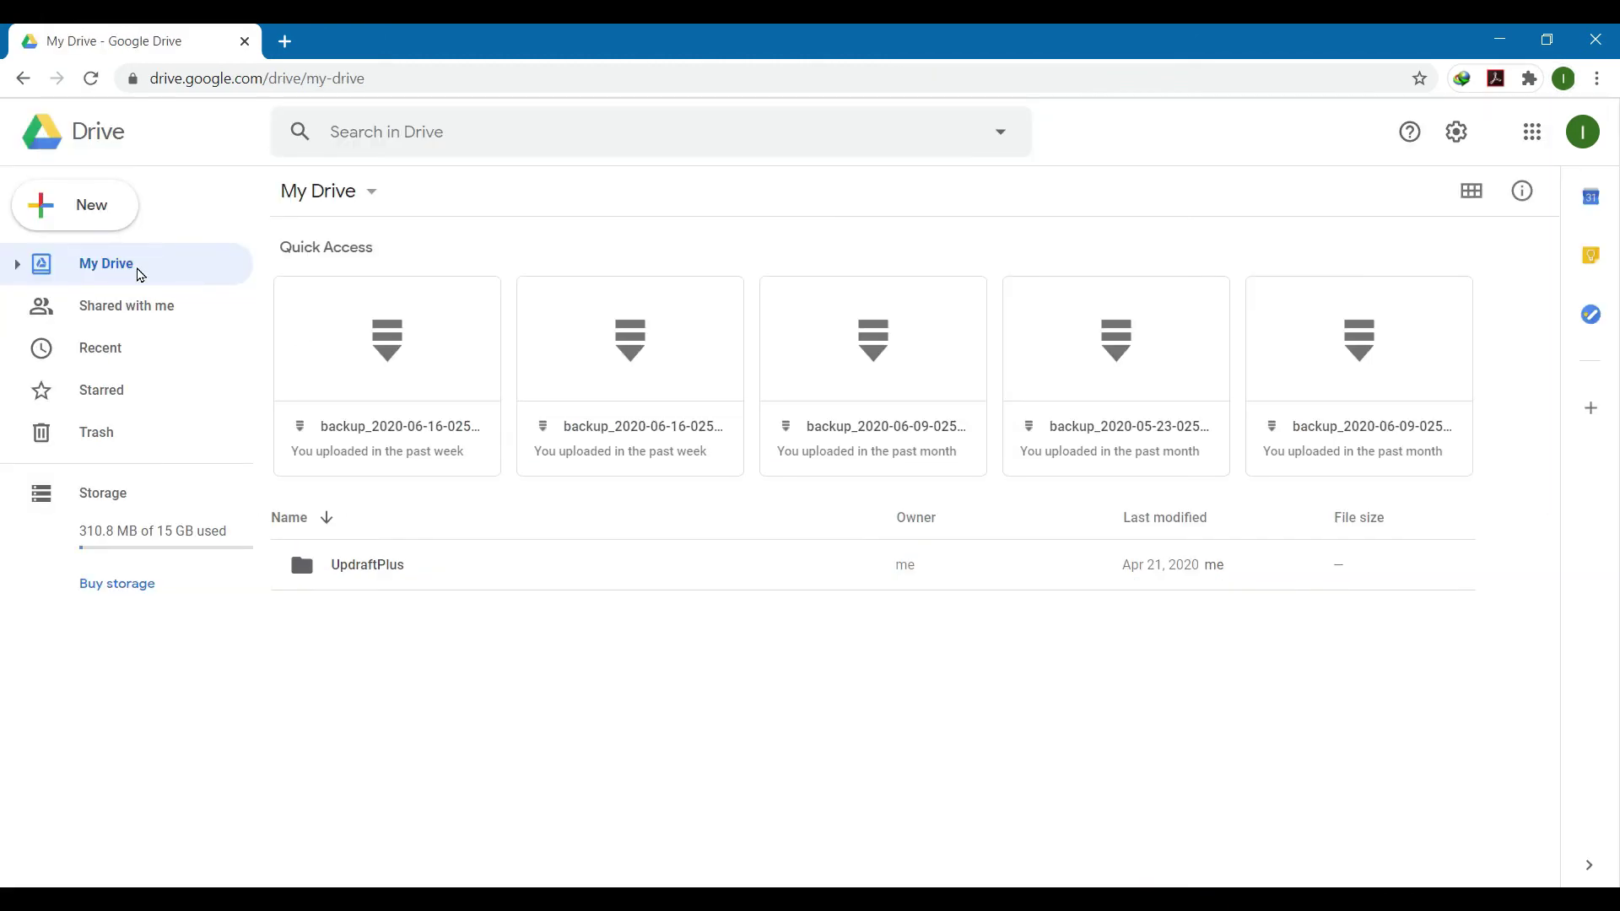
Step: Create and open a 'Test Docs' folder in My Drive, then return to File Explorer
click(72, 215)
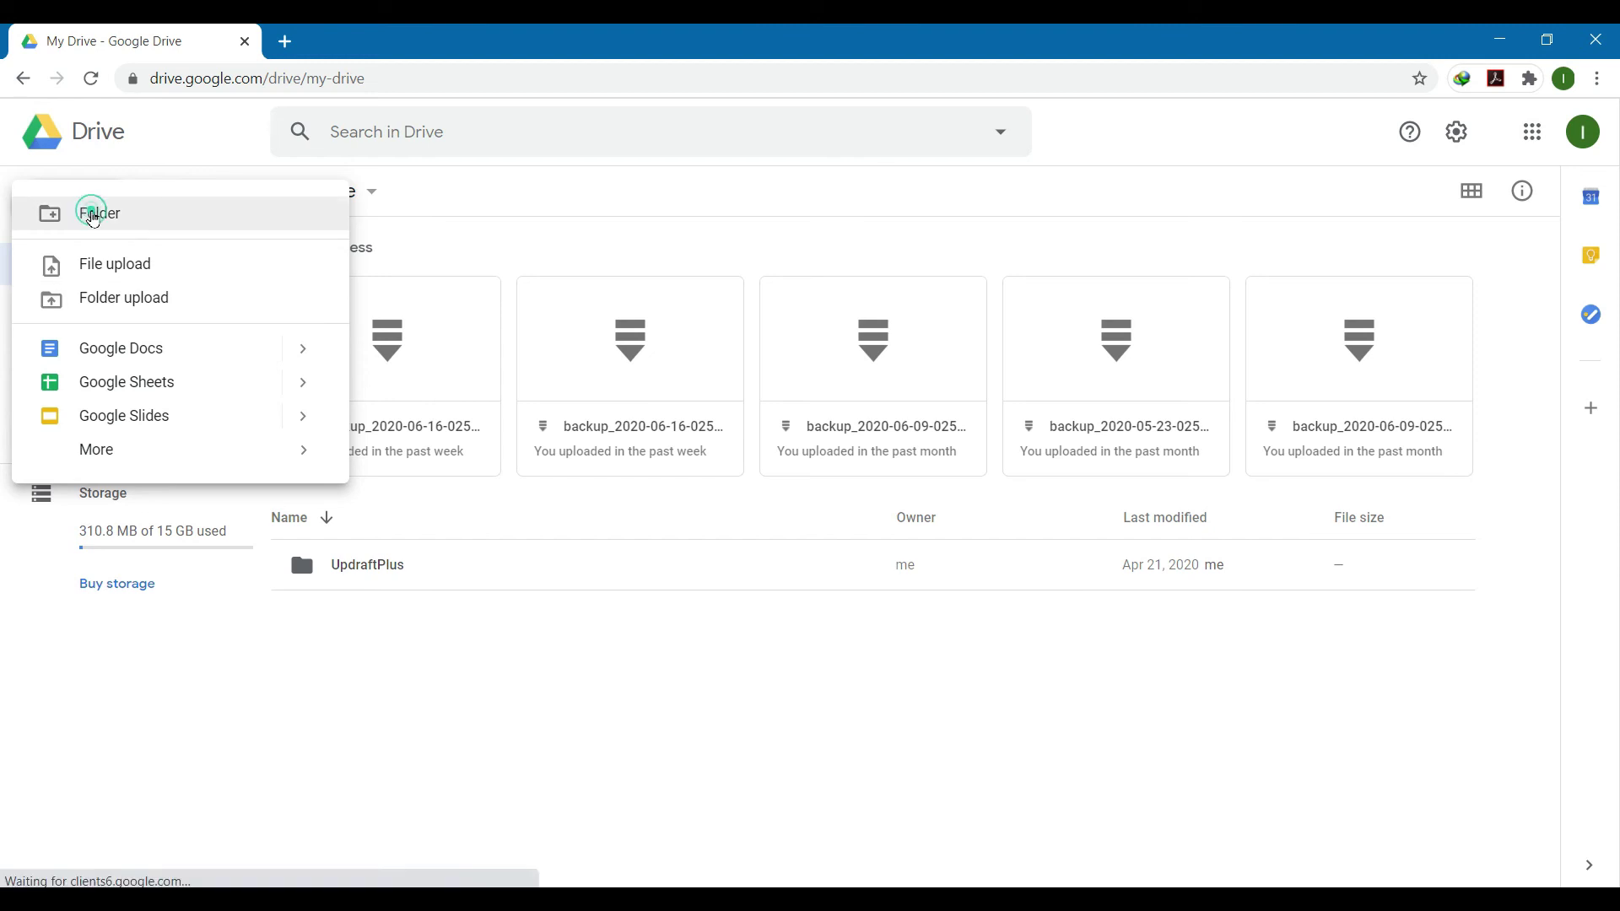
click(94, 213)
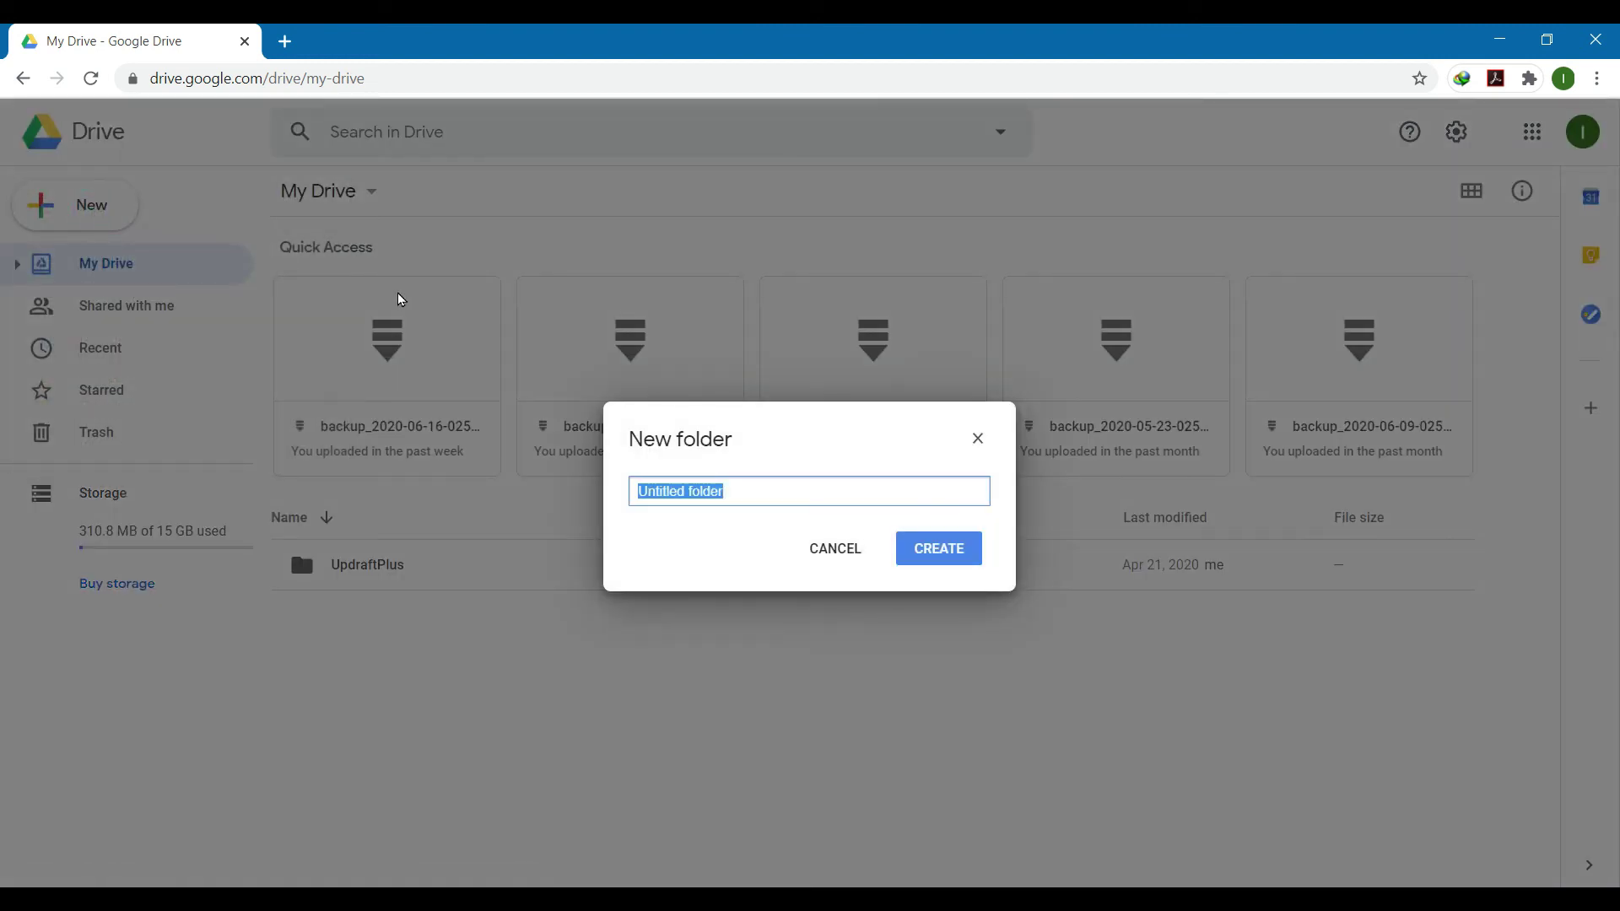
text(Test Docs)
click(939, 560)
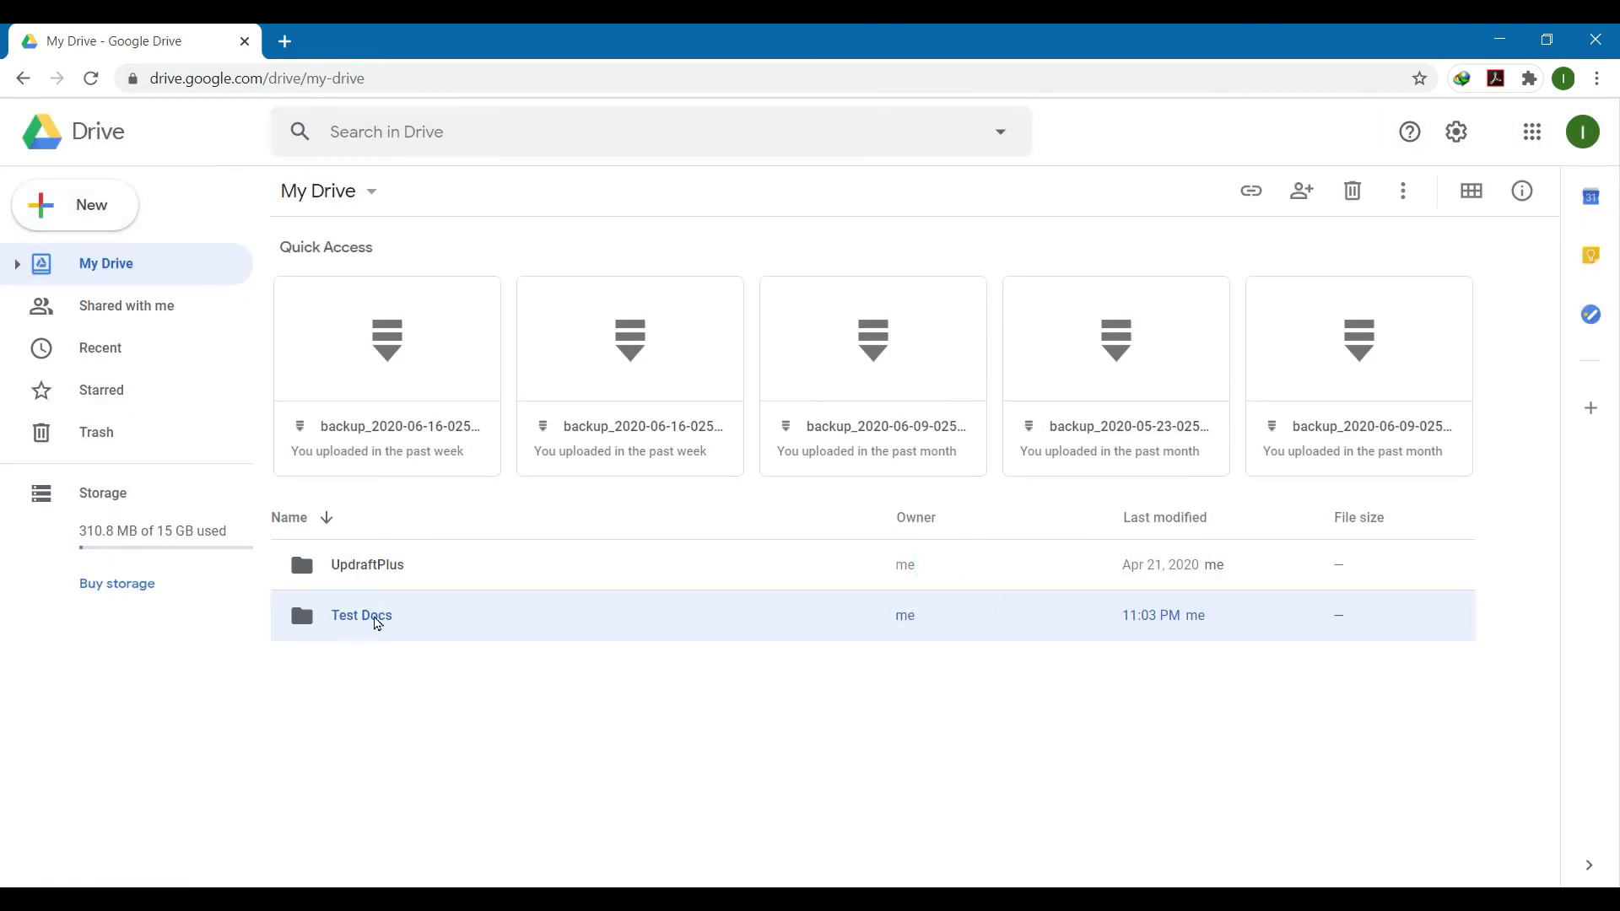
double_click(375, 621)
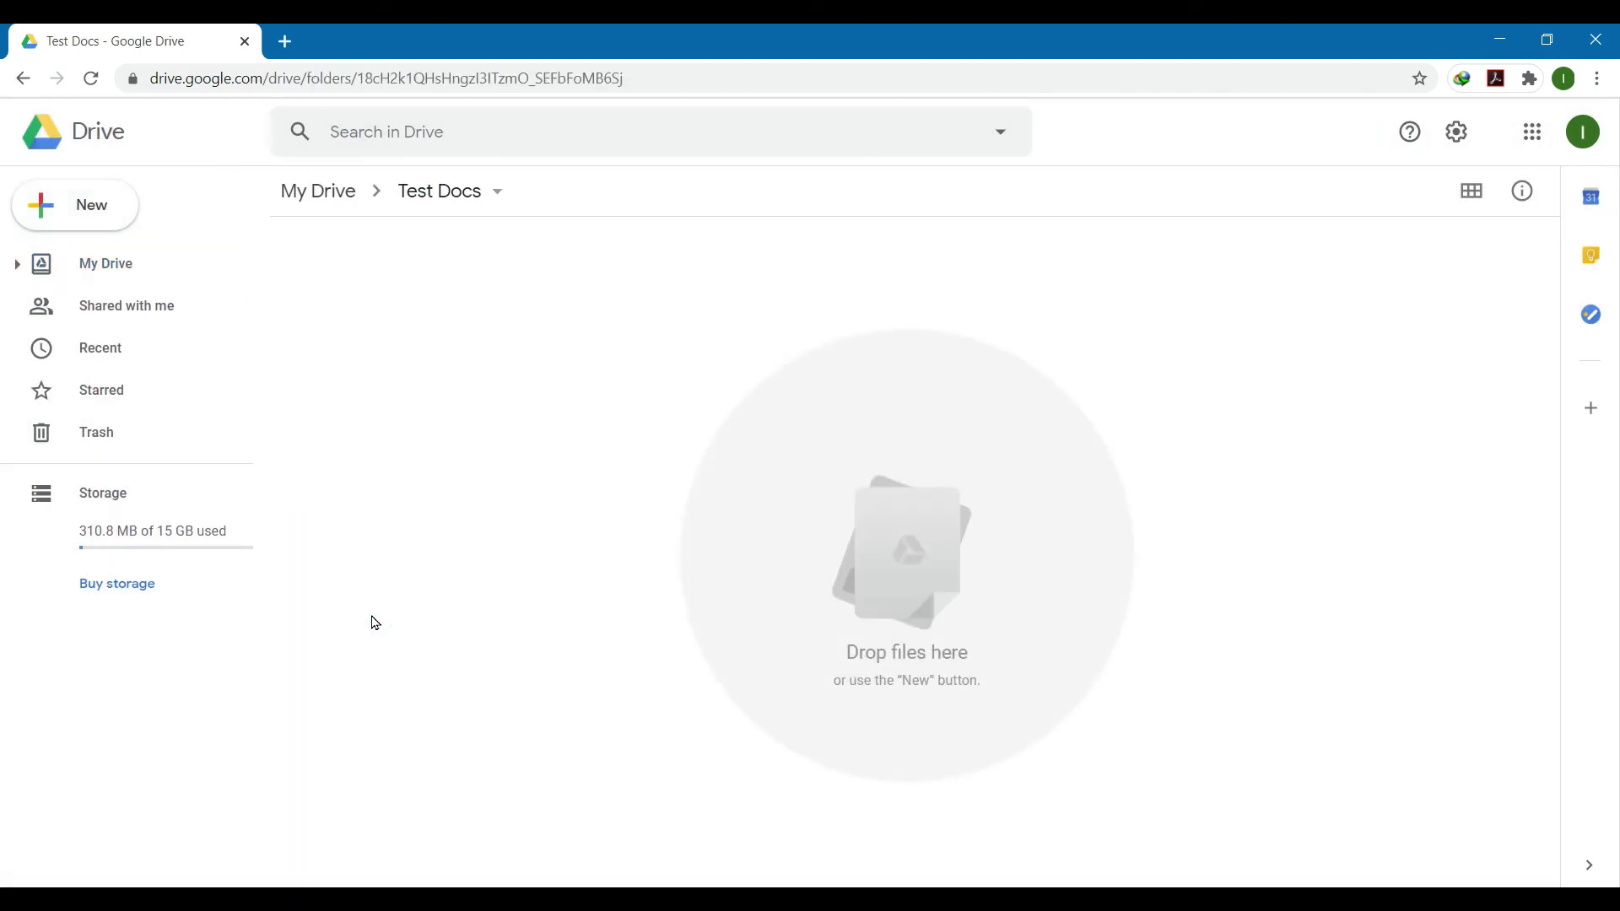
click(368, 899)
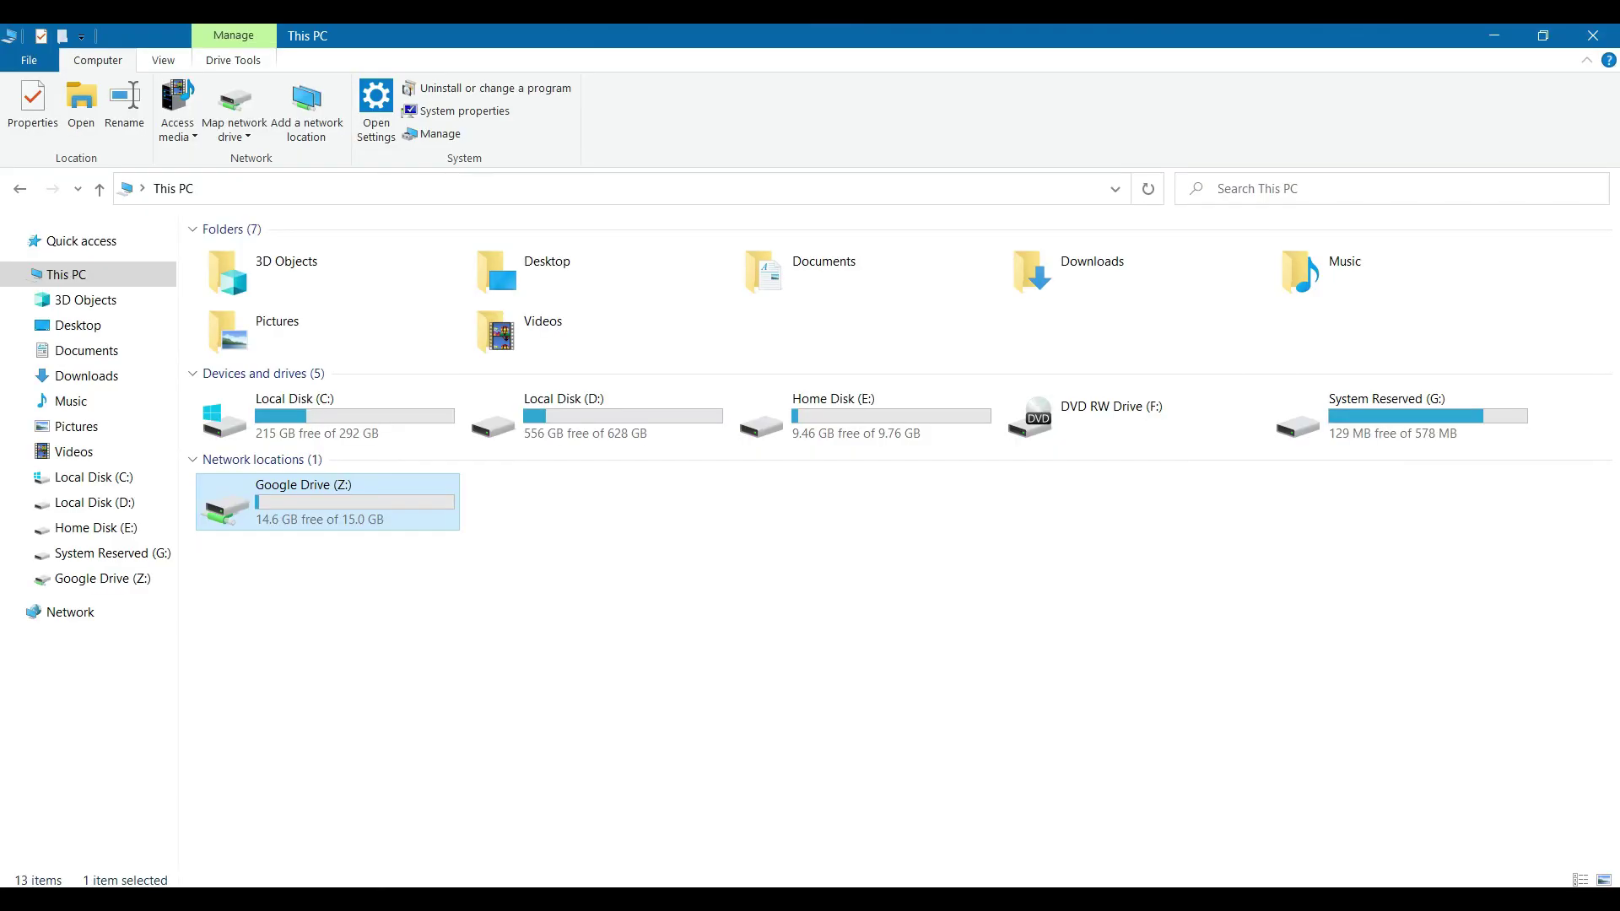
Step: Open Google Drive (Z:), refresh its listing, and open the Test Docs folder
double_click(337, 515)
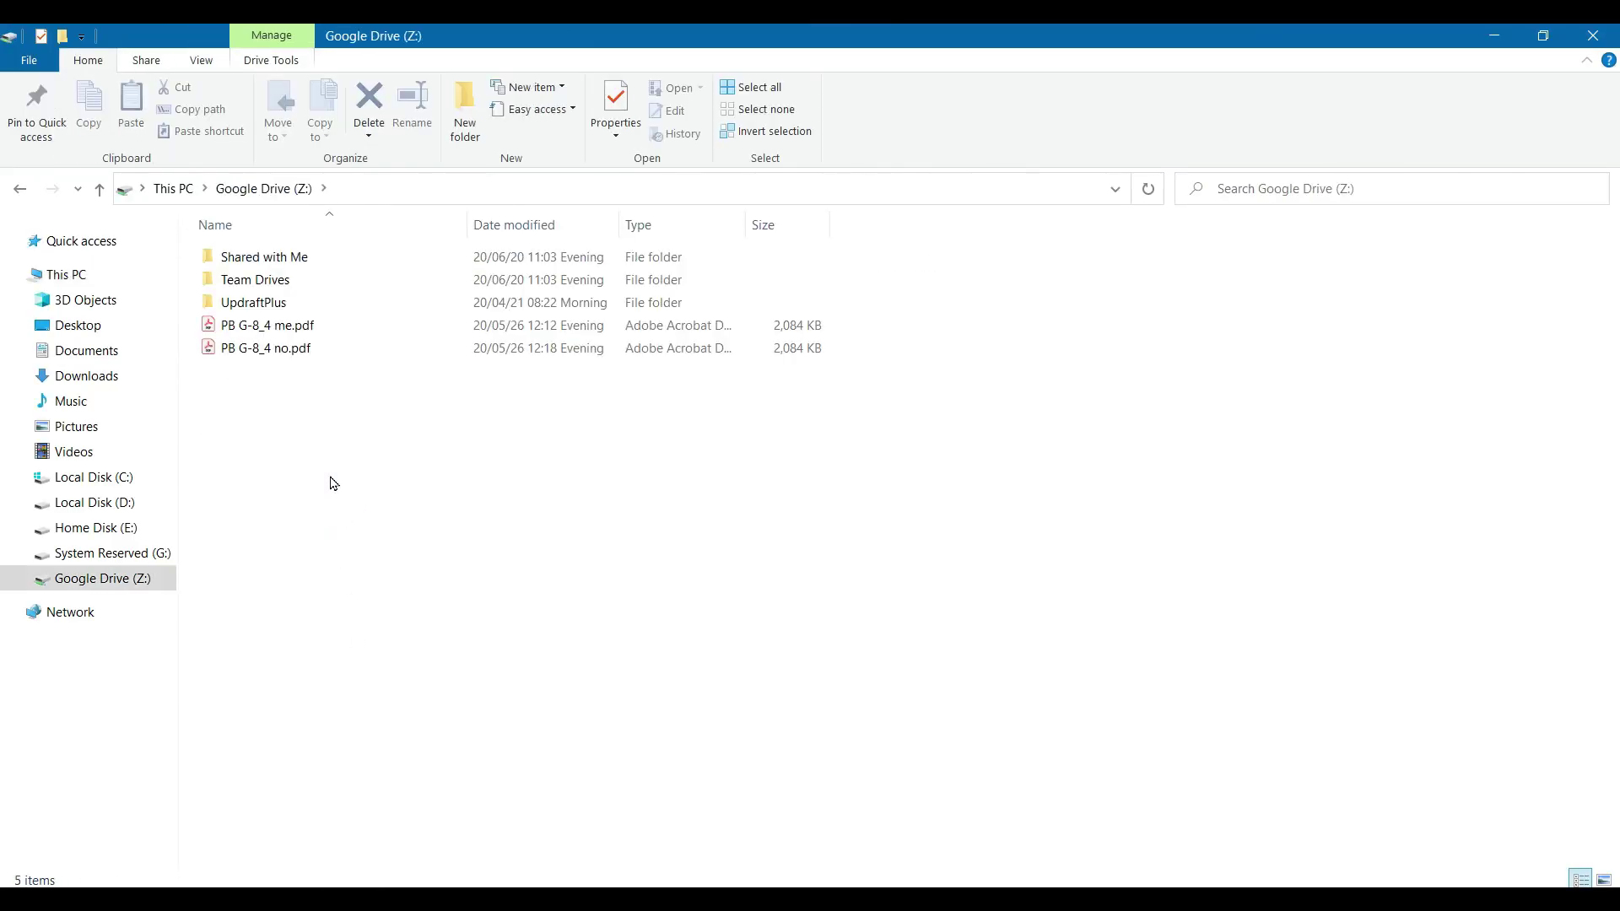
right_click(476, 497)
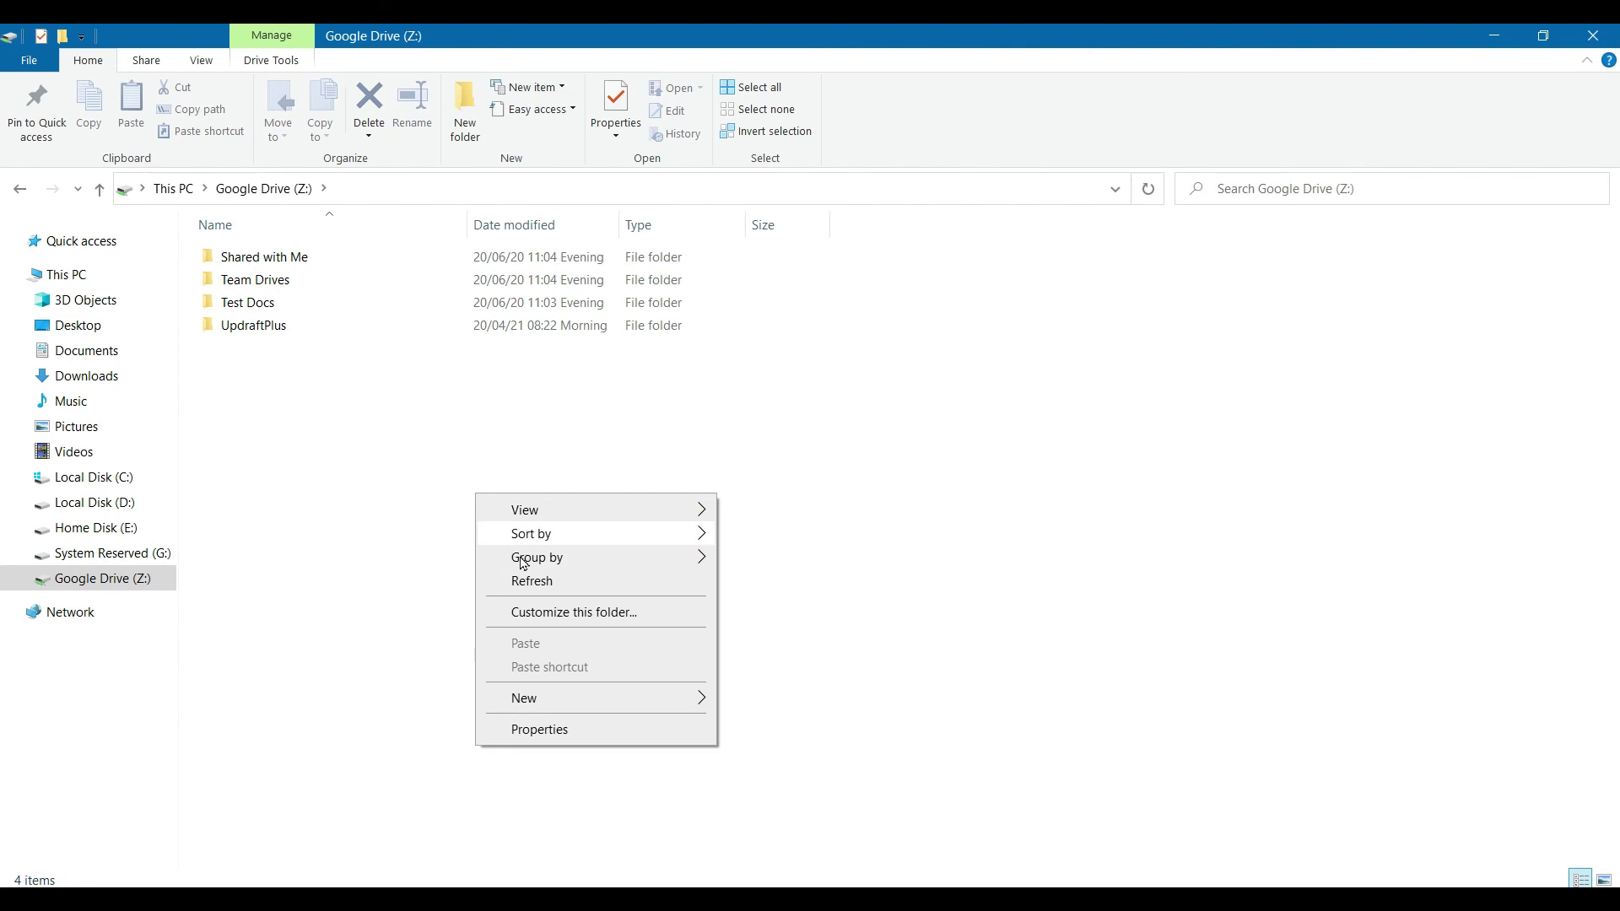
click(524, 581)
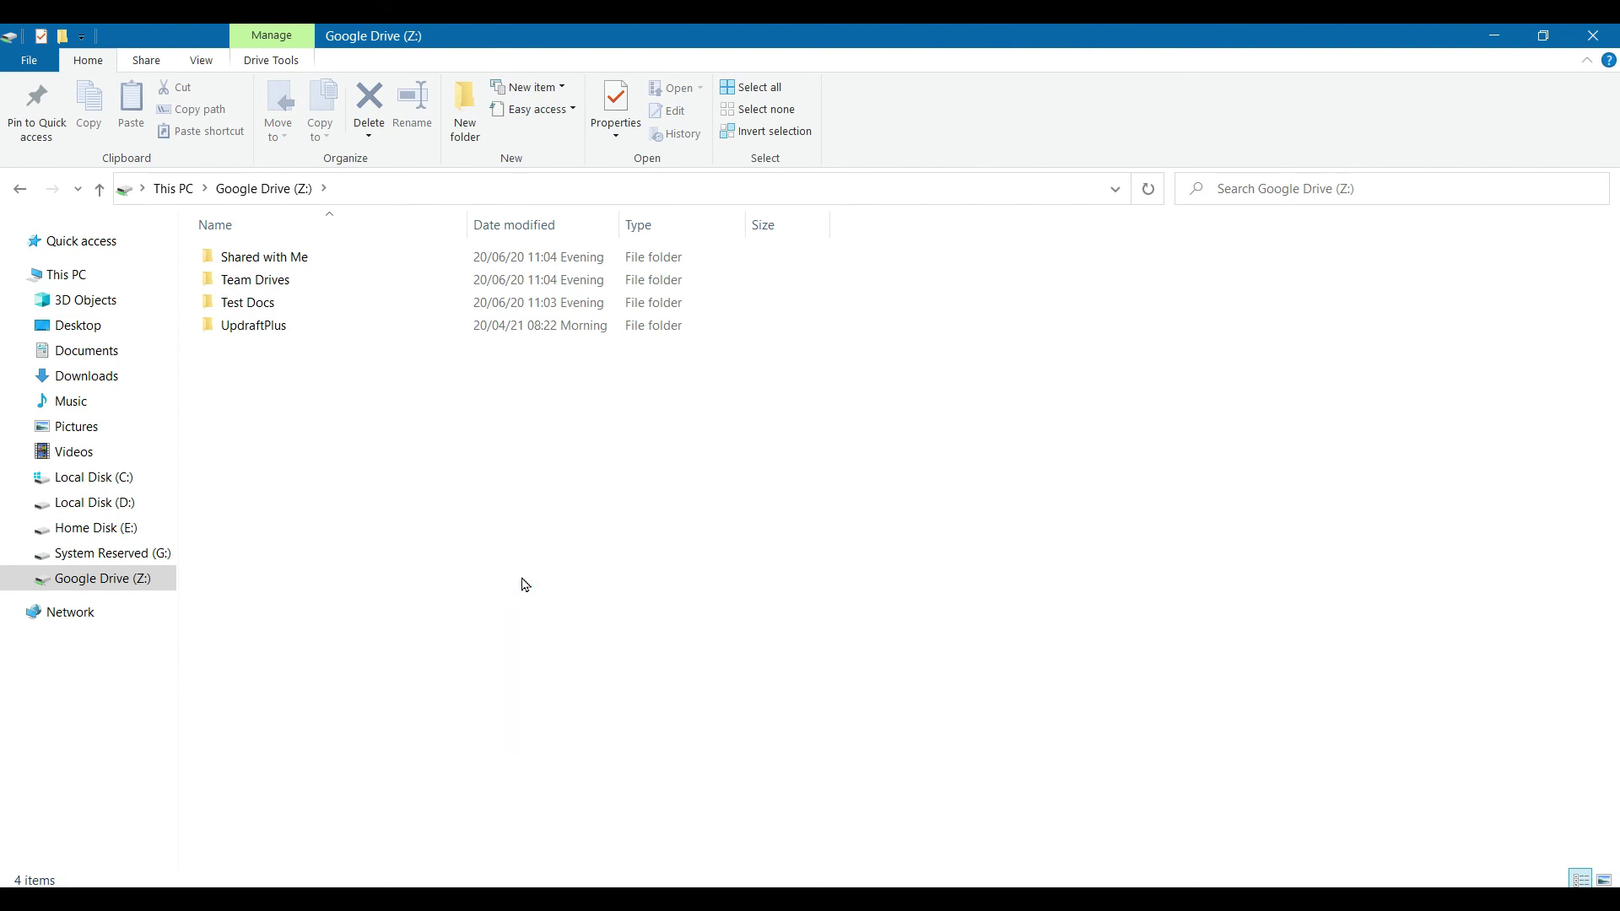
double_click(242, 312)
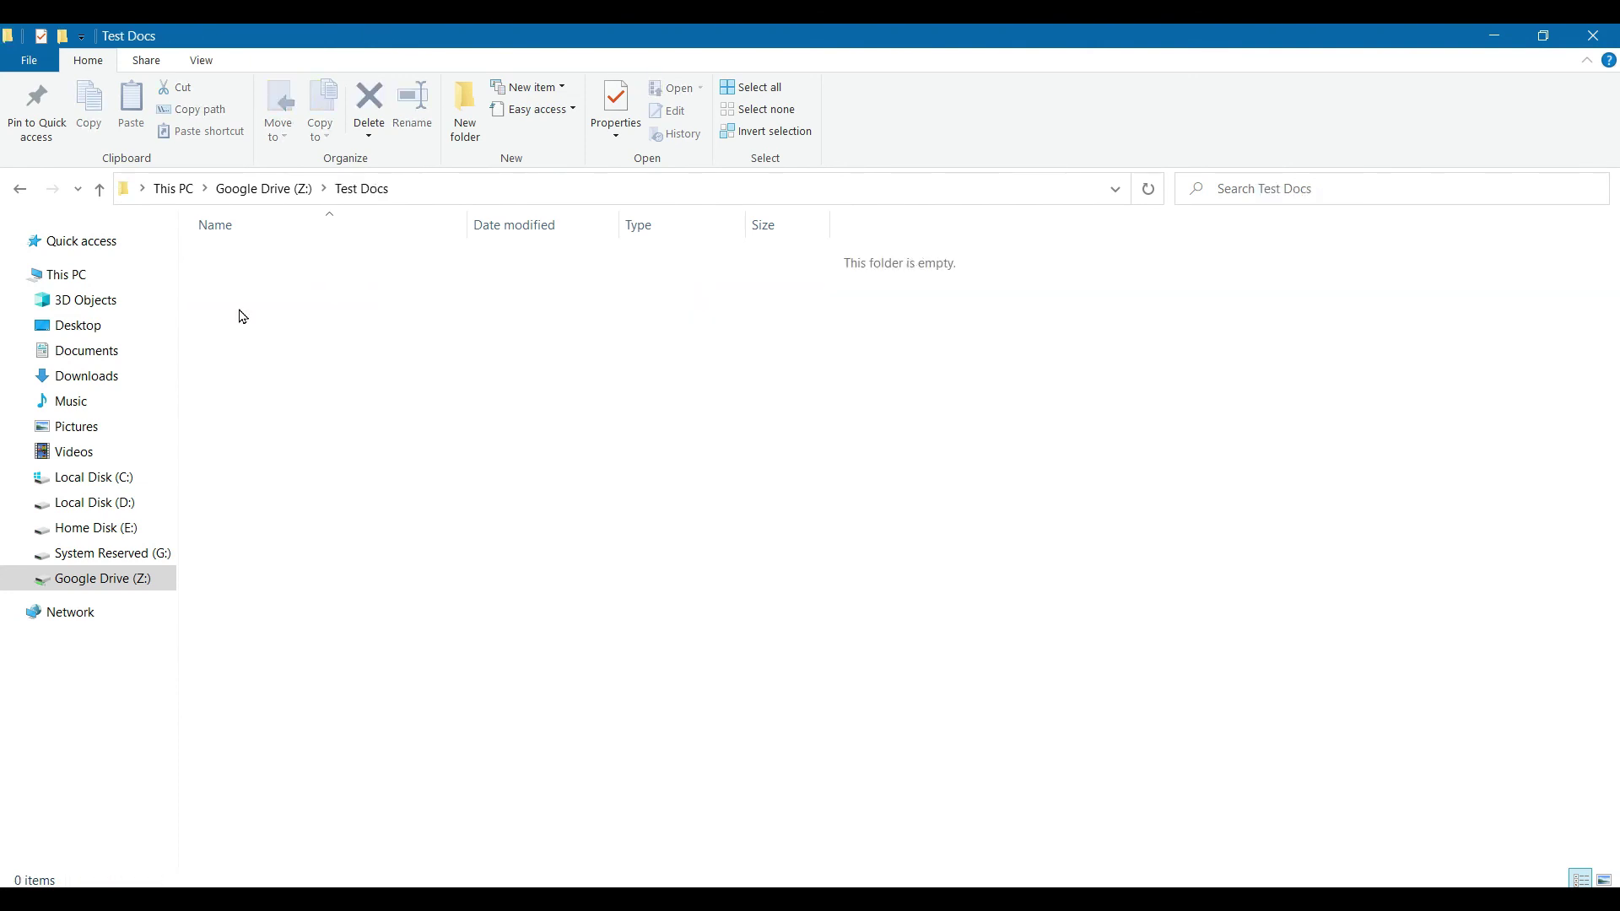
Step: Create a new Word document named newdoc.docx in Test Docs
right_click(634, 533)
mouse_move(706, 736)
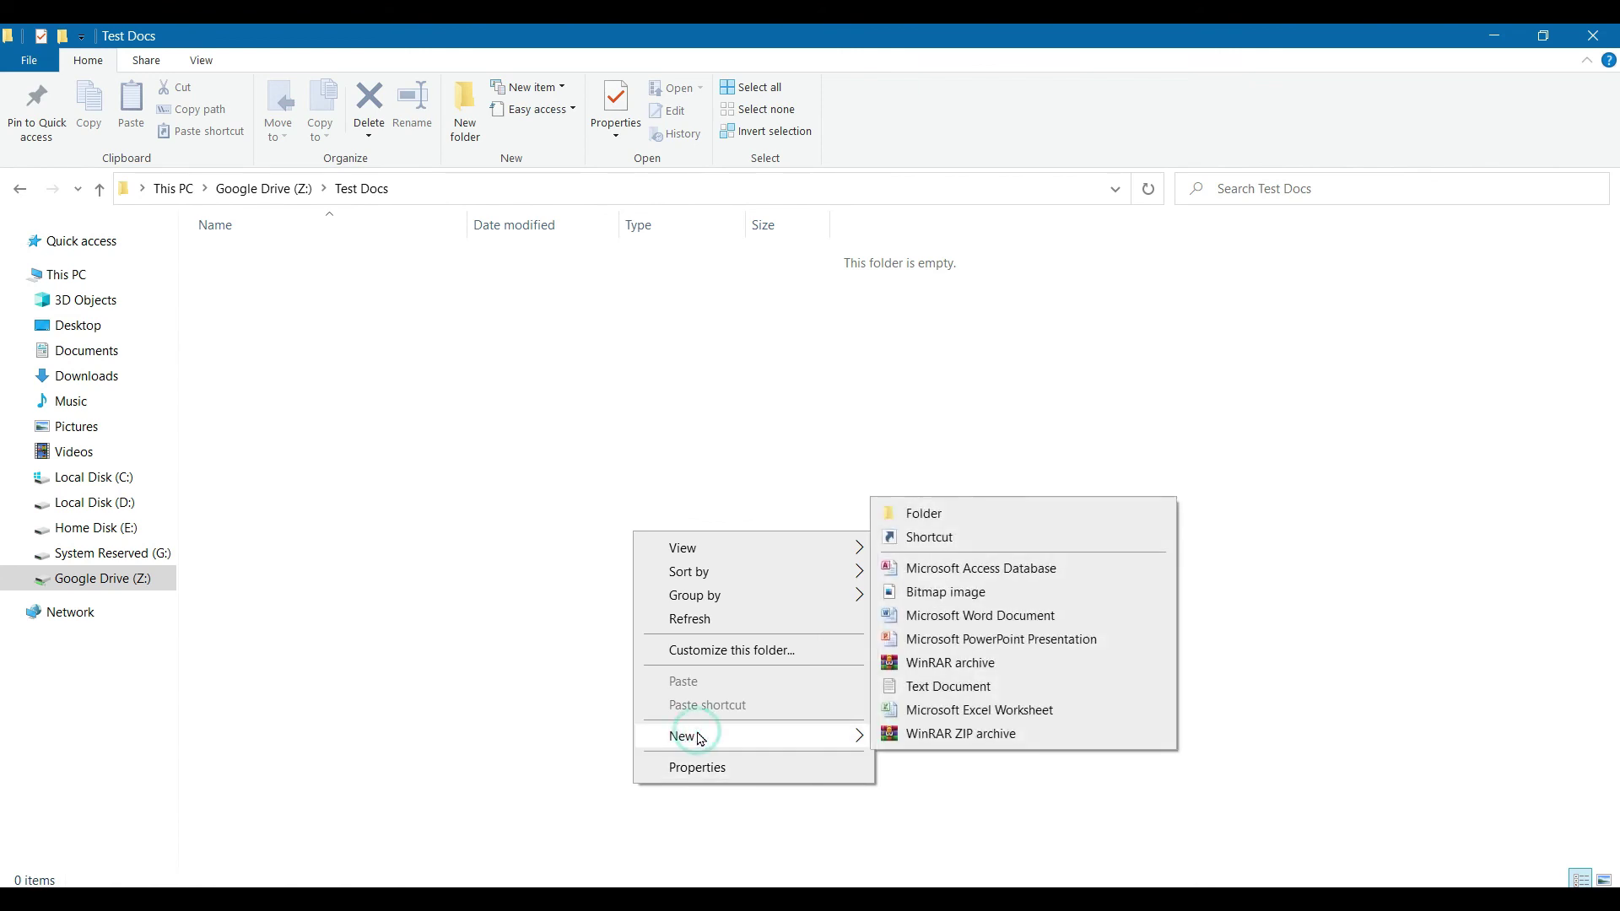
click(914, 622)
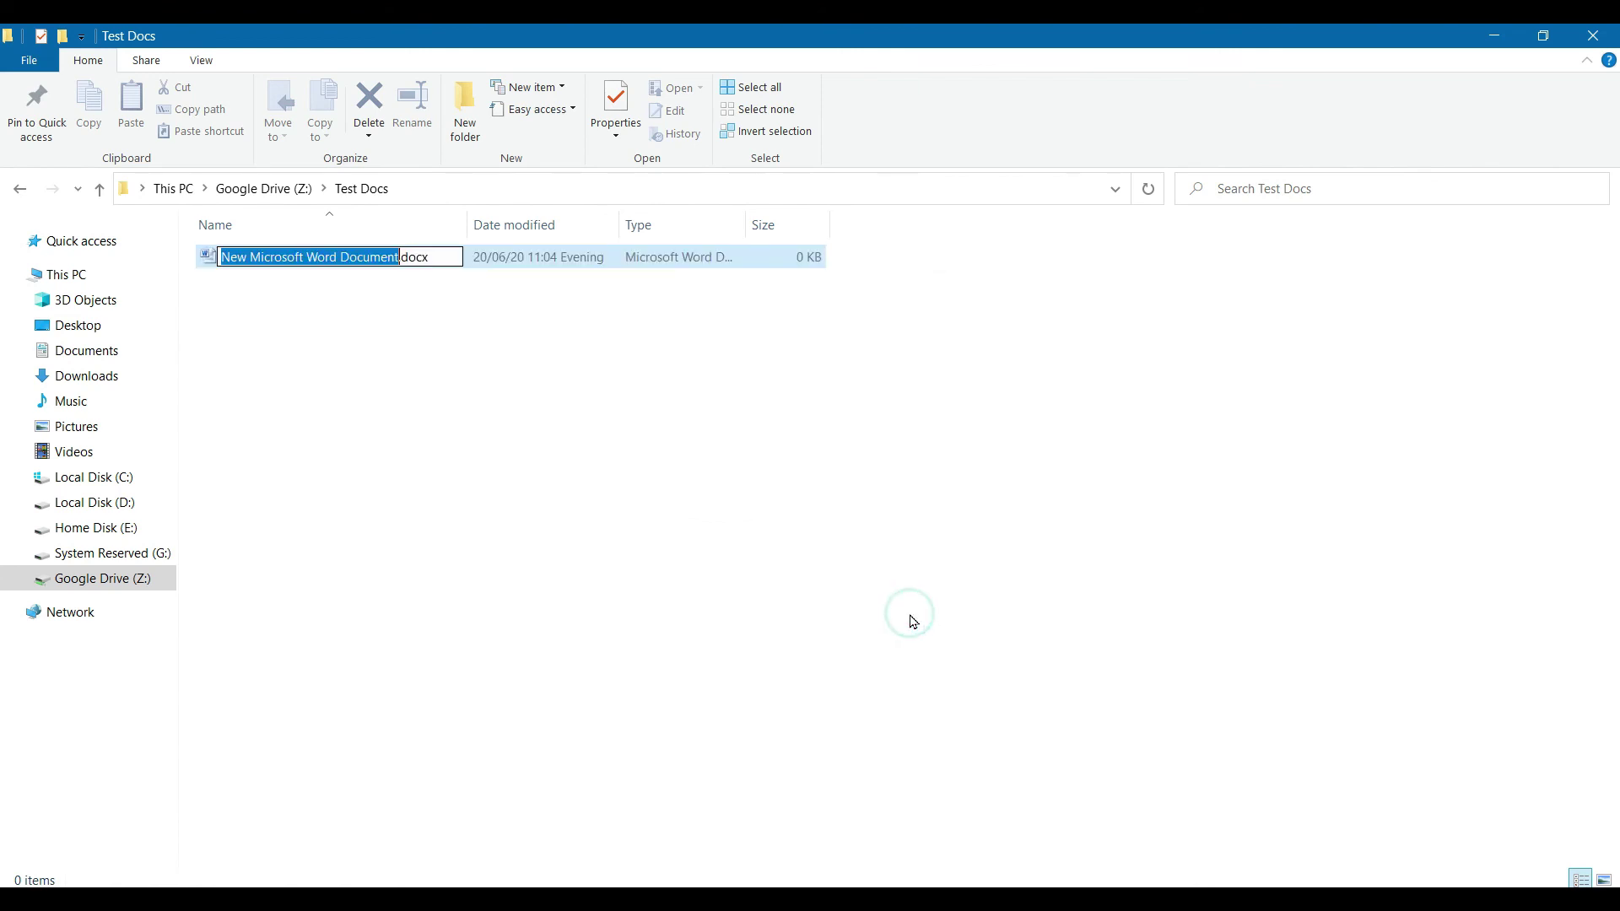
text(new)
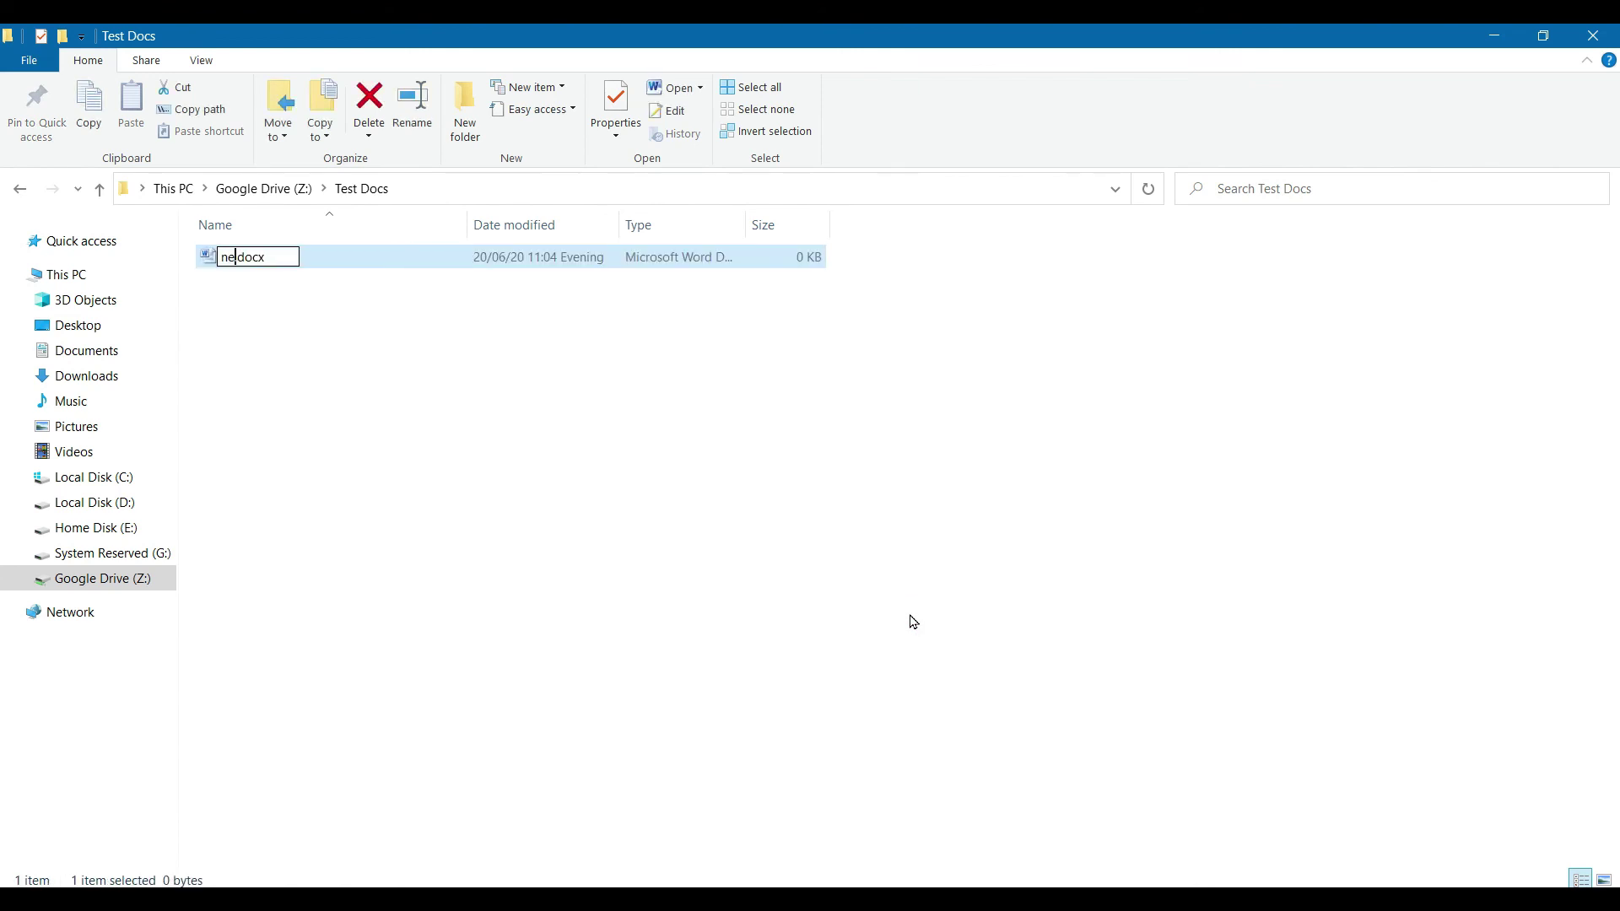
text(doc)
key(Return)
Step: Create a new Excel worksheet named salary.xlsx, then switch back to Google Drive
right_click(456, 439)
mouse_move(565, 661)
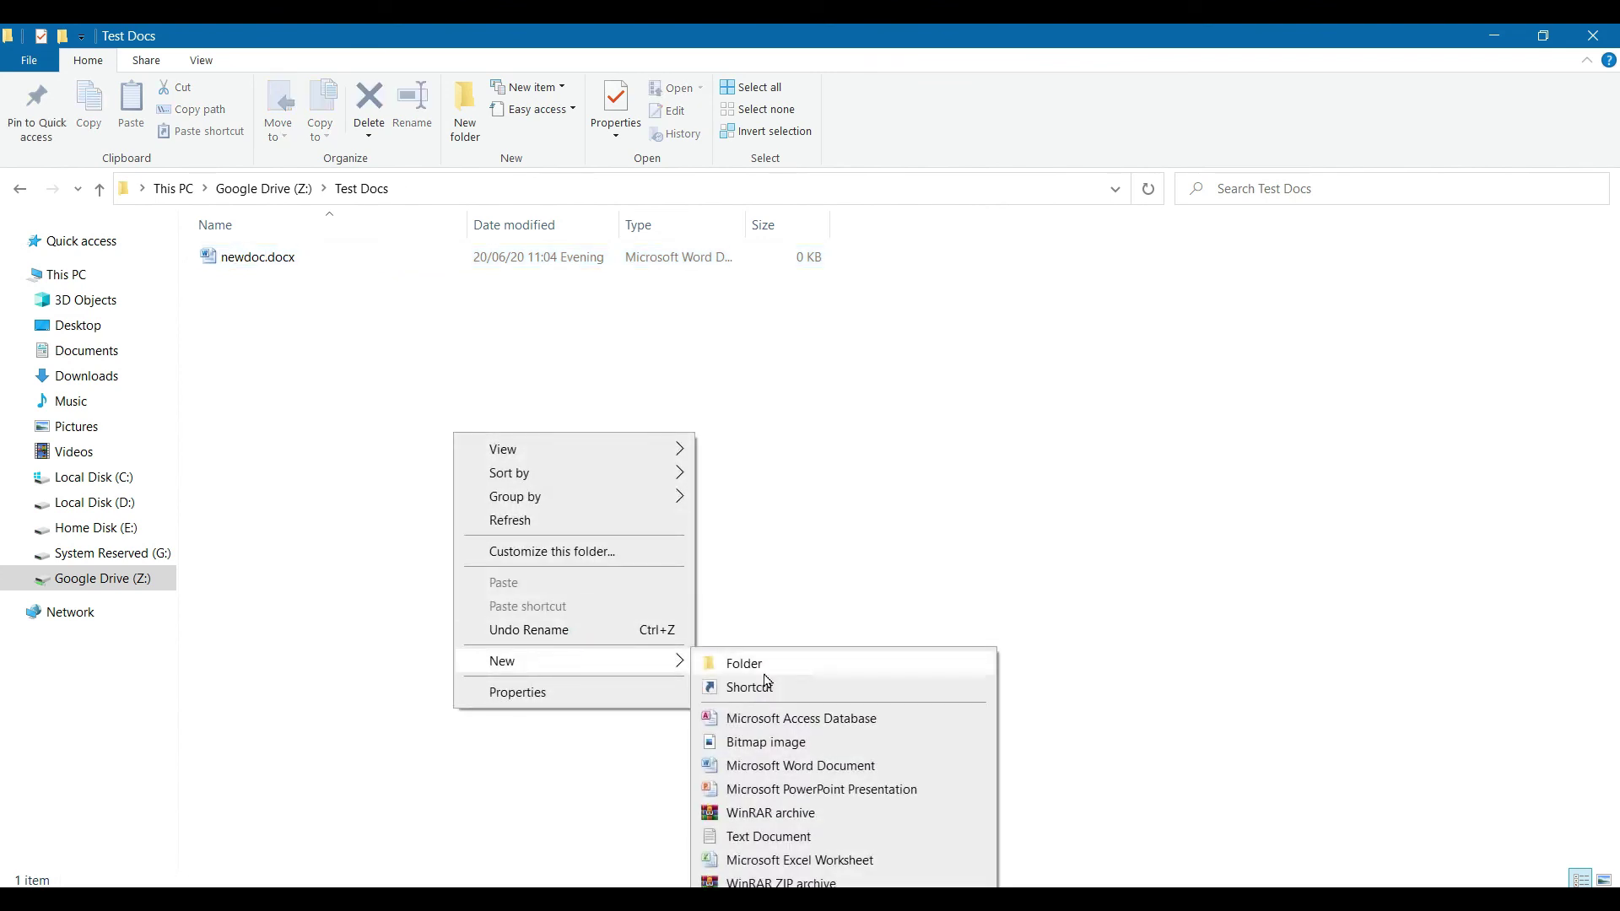
click(778, 860)
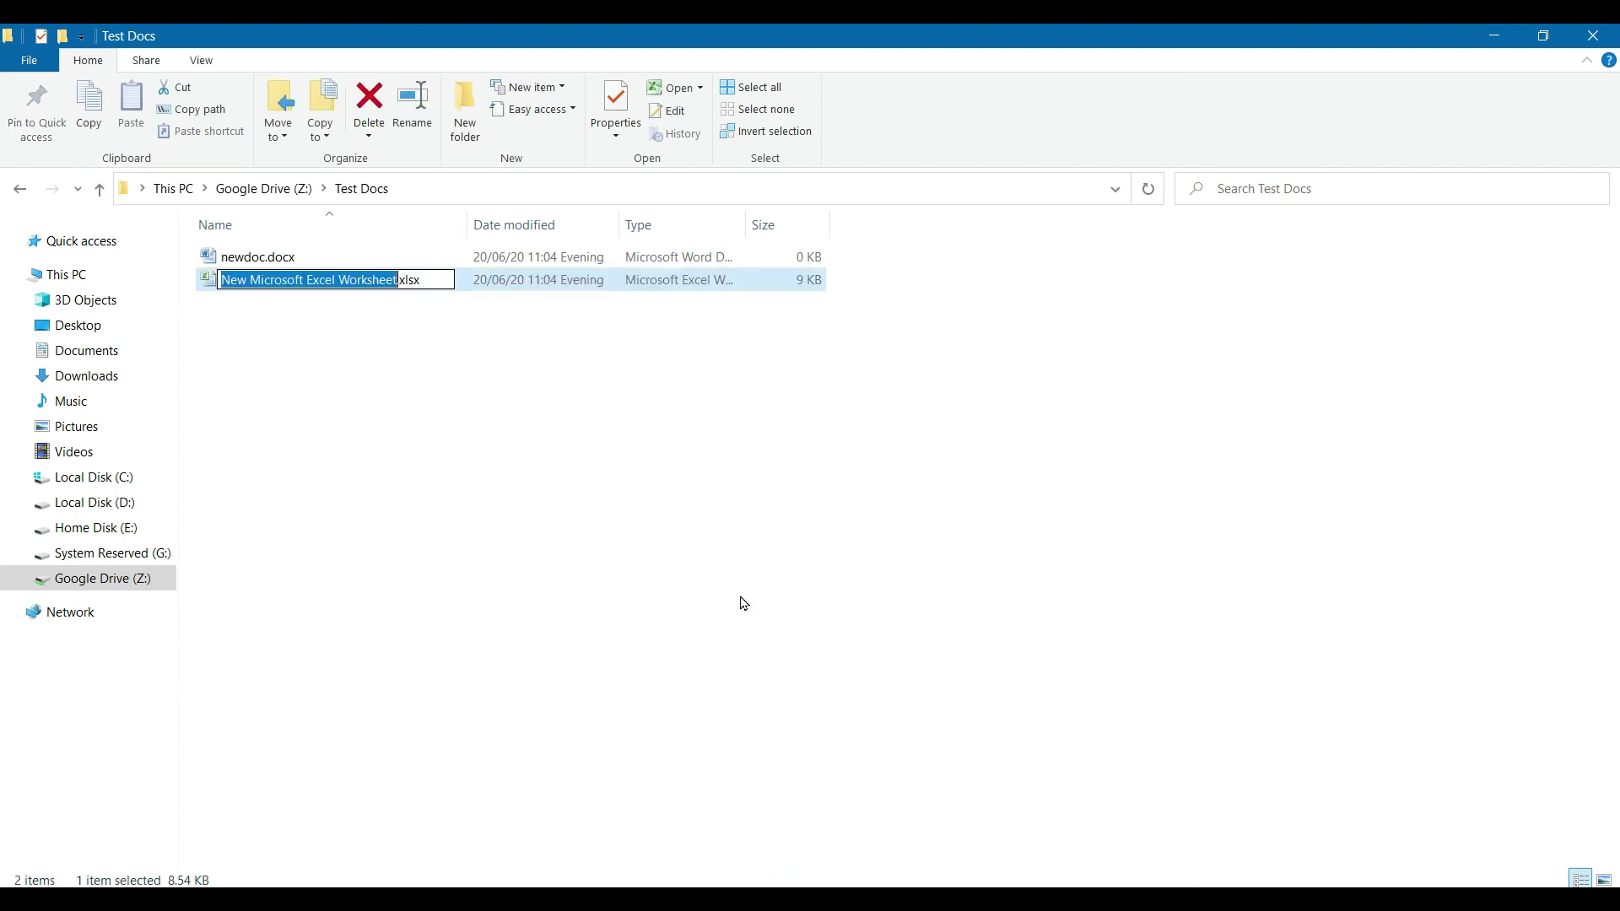
text(salary)
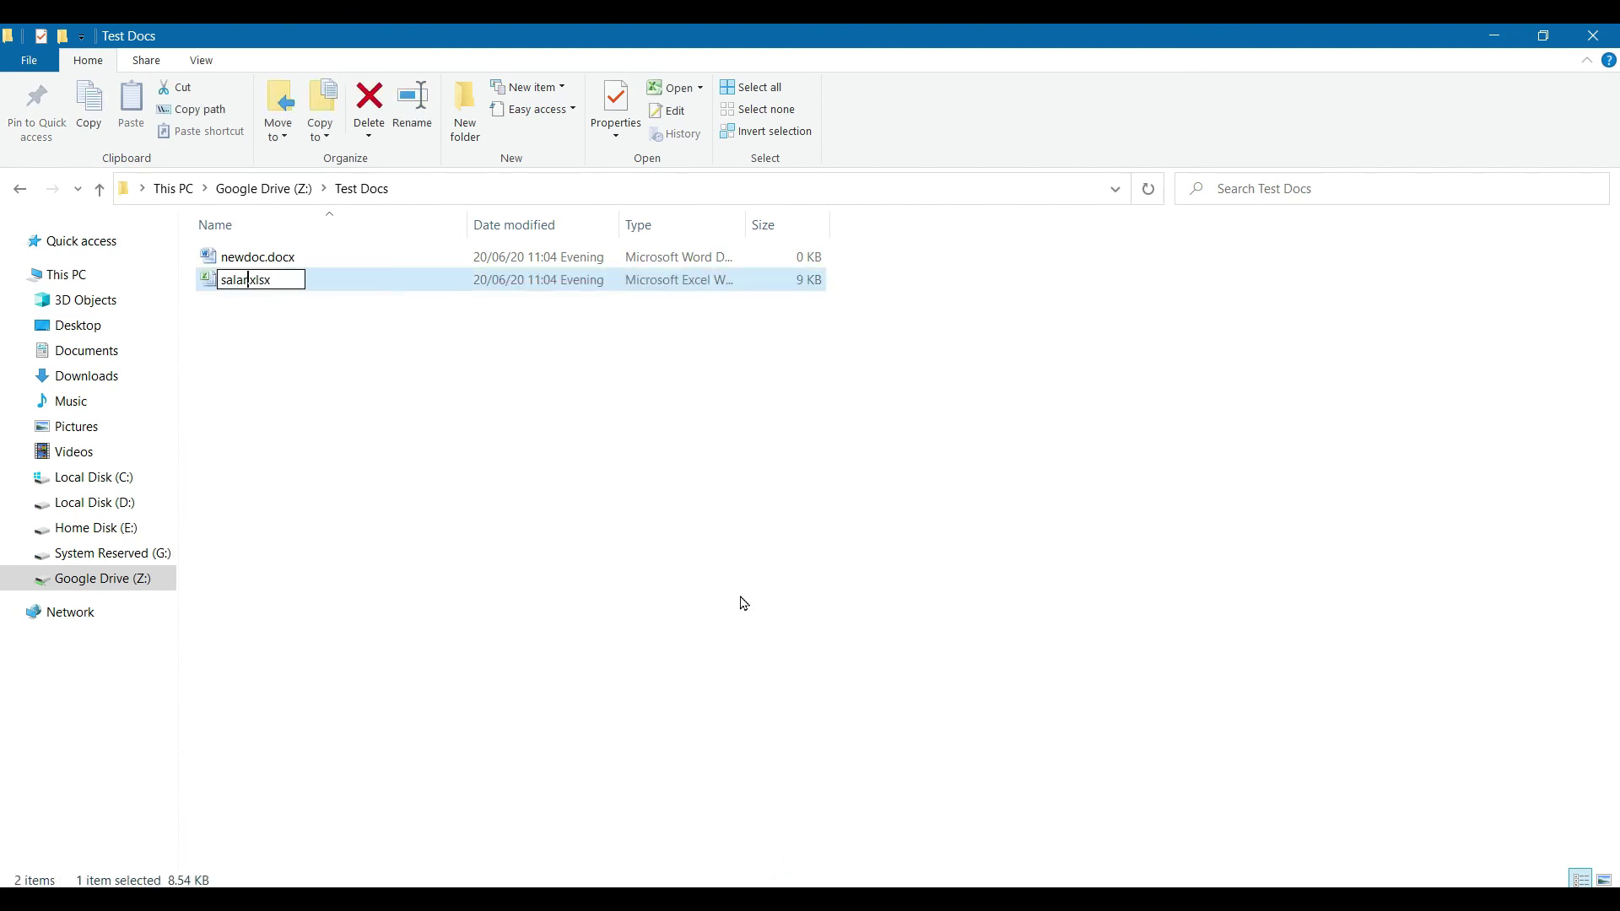
key(Return)
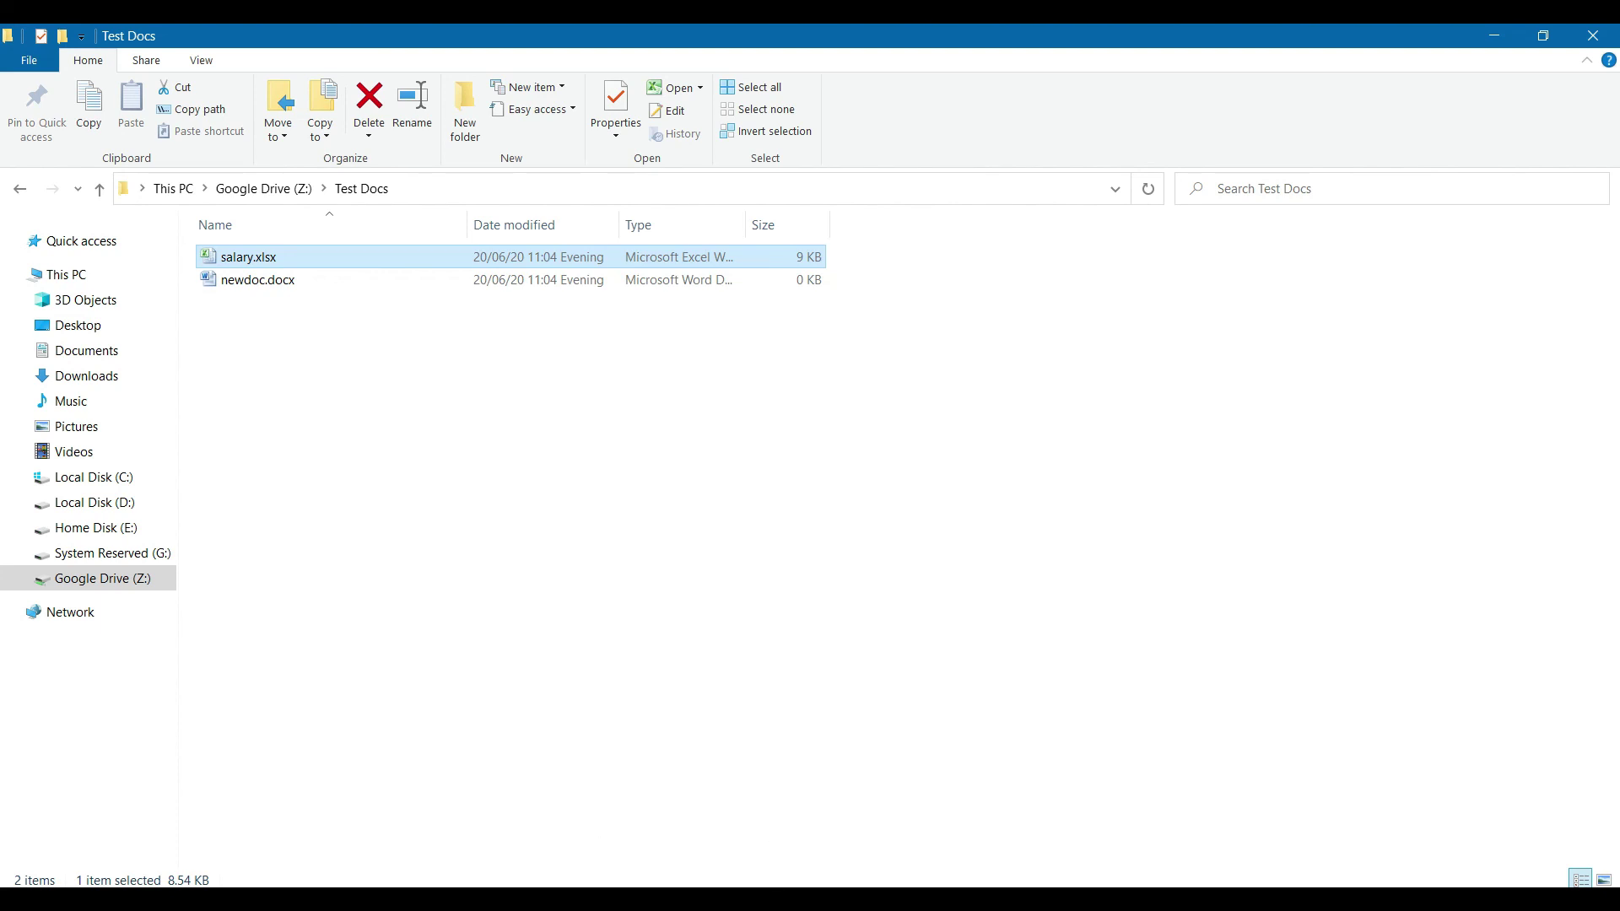
key(alt+Tab)
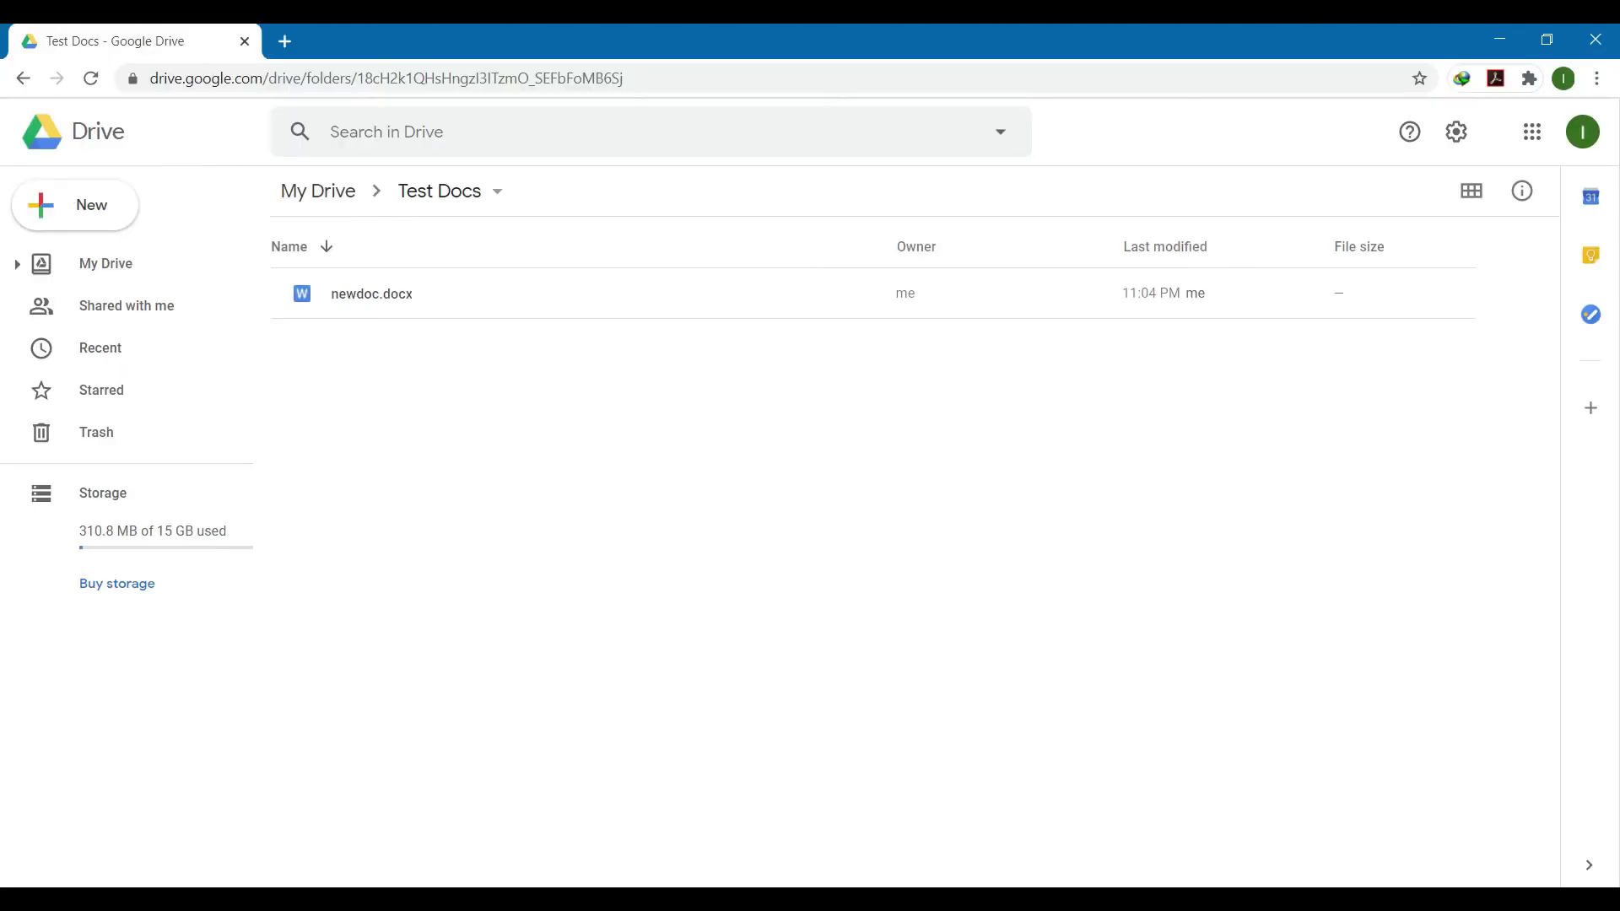
Step: Confirm Test Docs in Google Drive lists salary.xlsx and newdoc.docx, selecting salary.xlsx
right_click(448, 483)
click(498, 413)
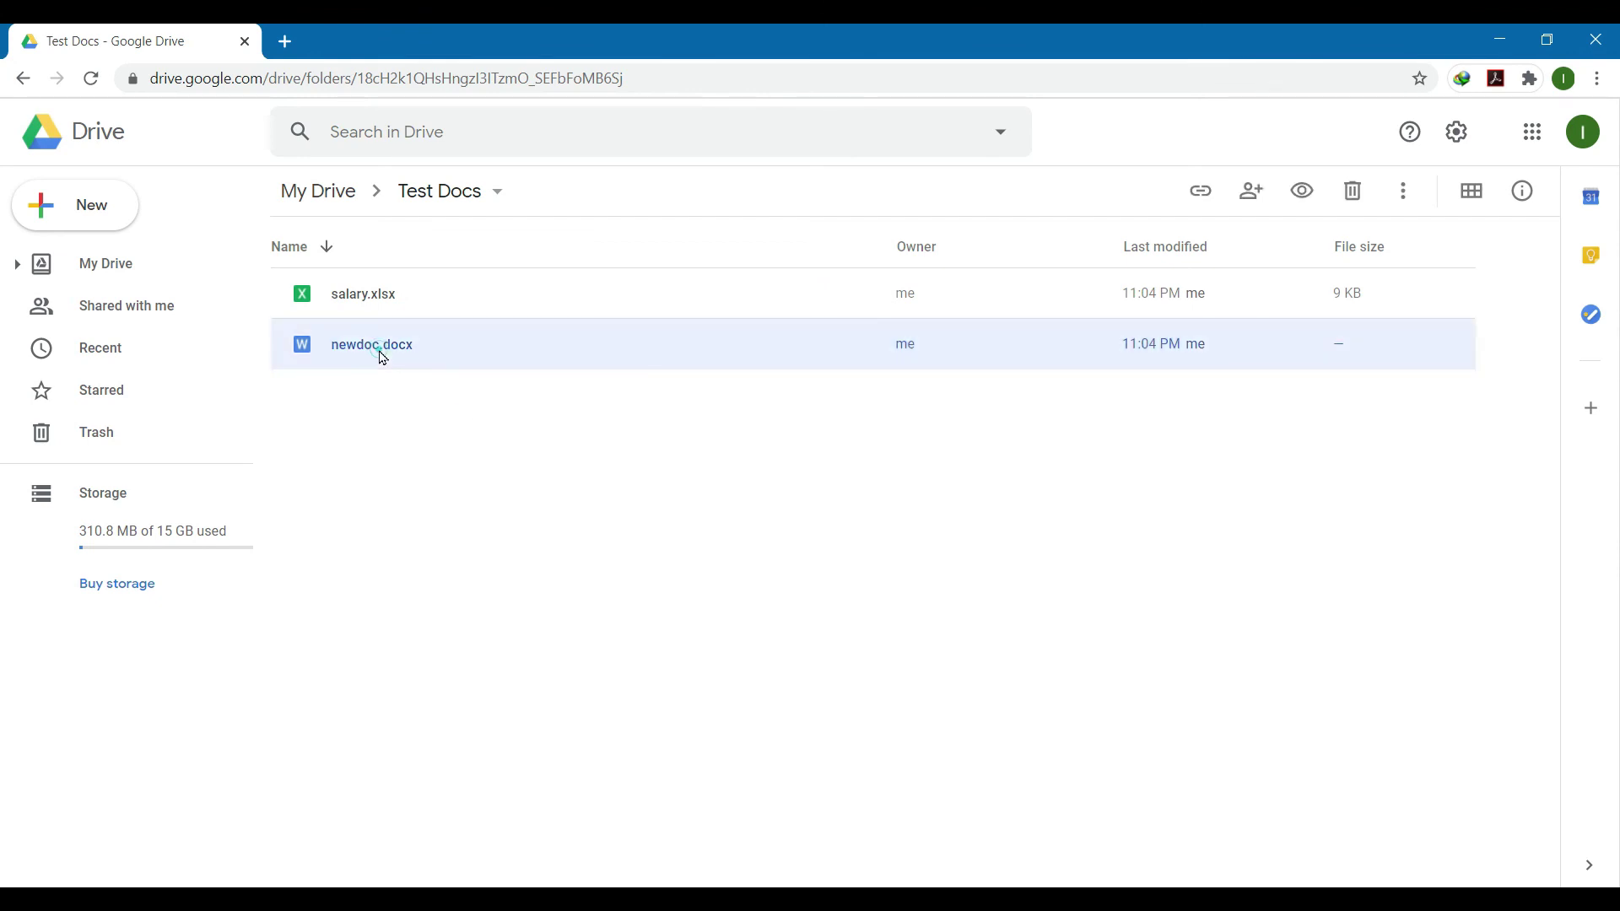
click(373, 302)
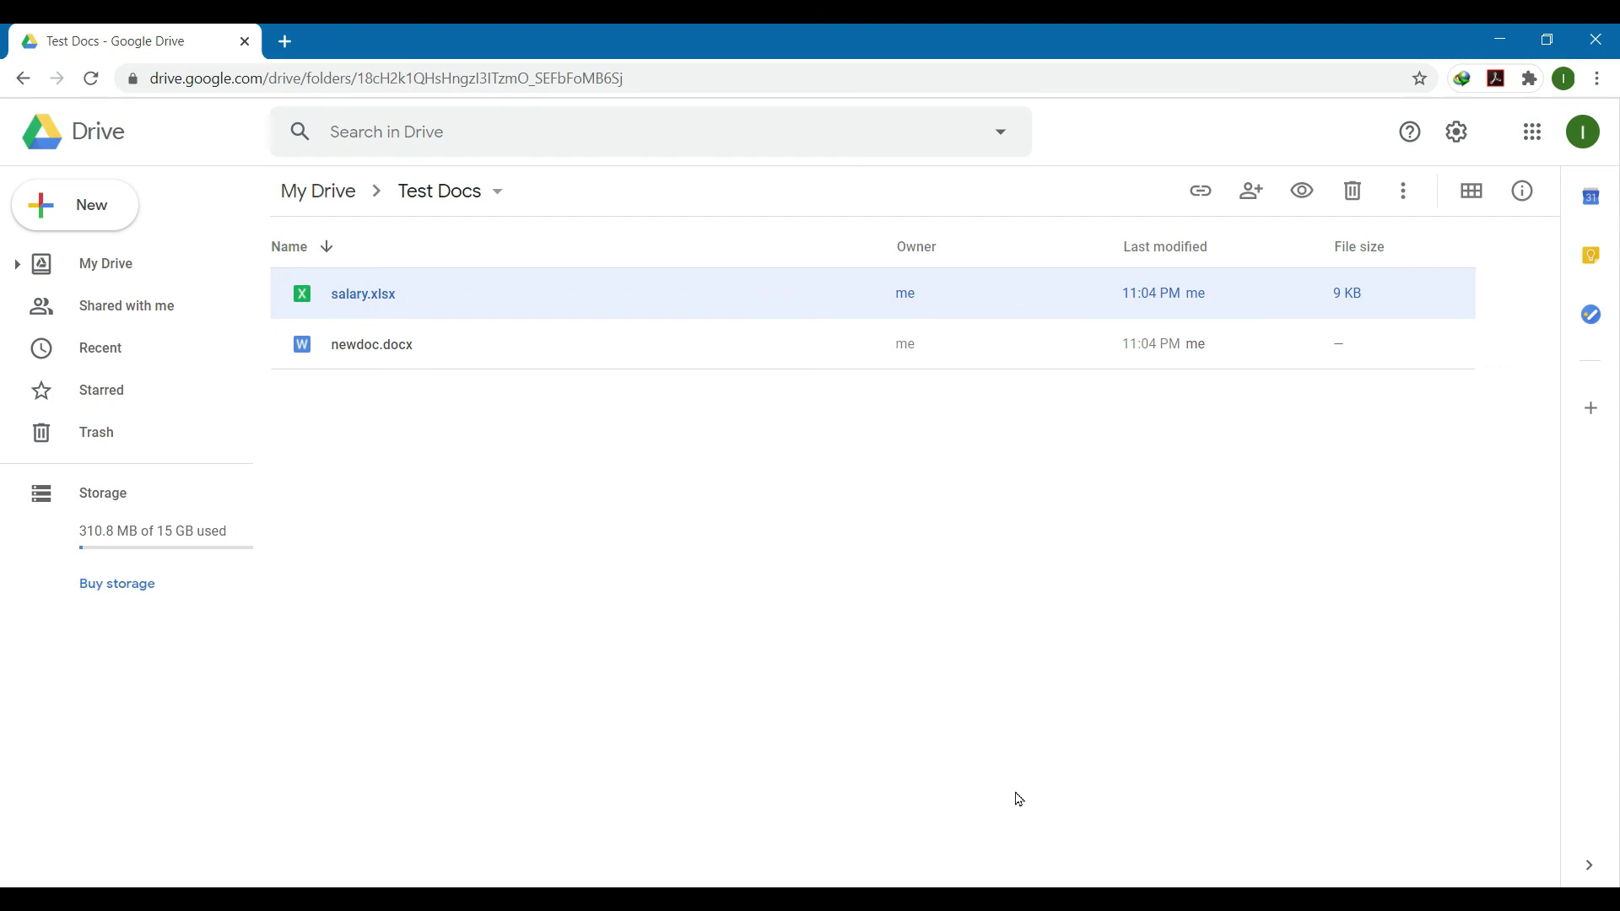